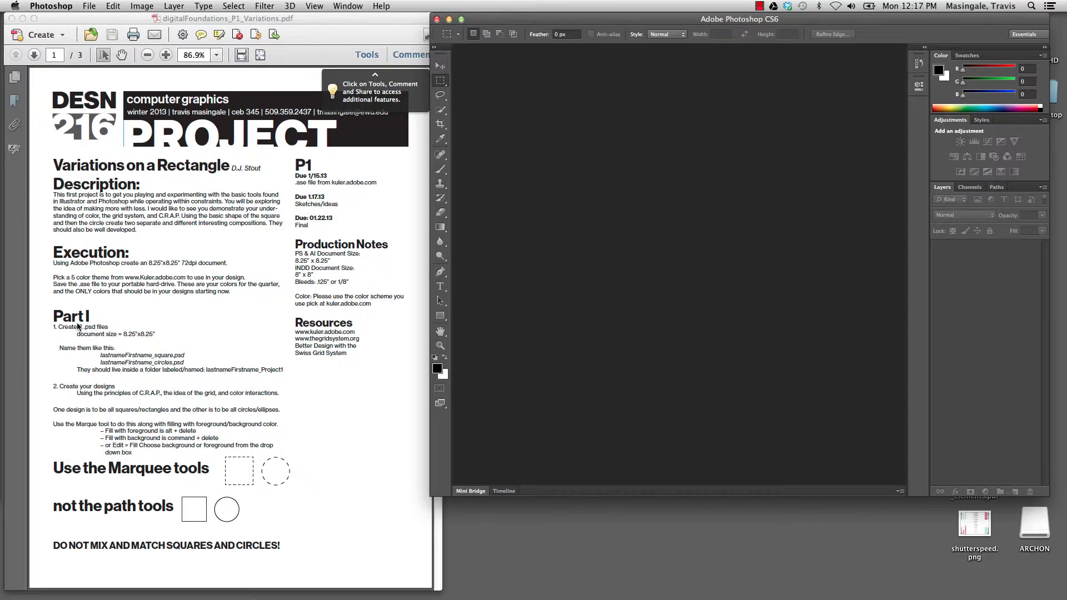
- Enlarge the workspace and start a new document named with the student's name plus '_square'
scroll(65, 321, "down", 1)
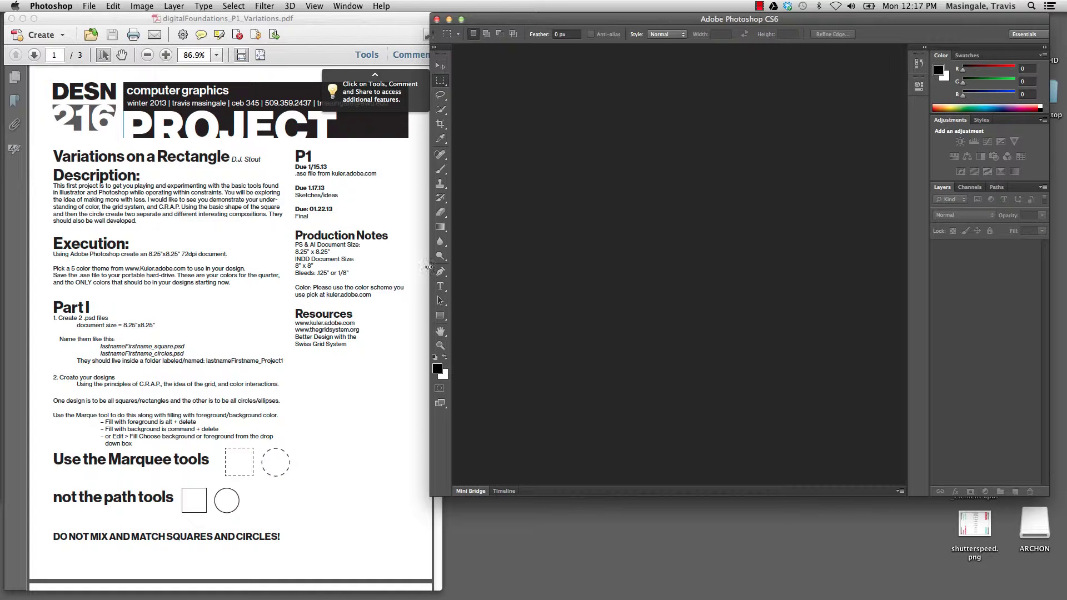
left_click_drag(567, 20, 317, 9)
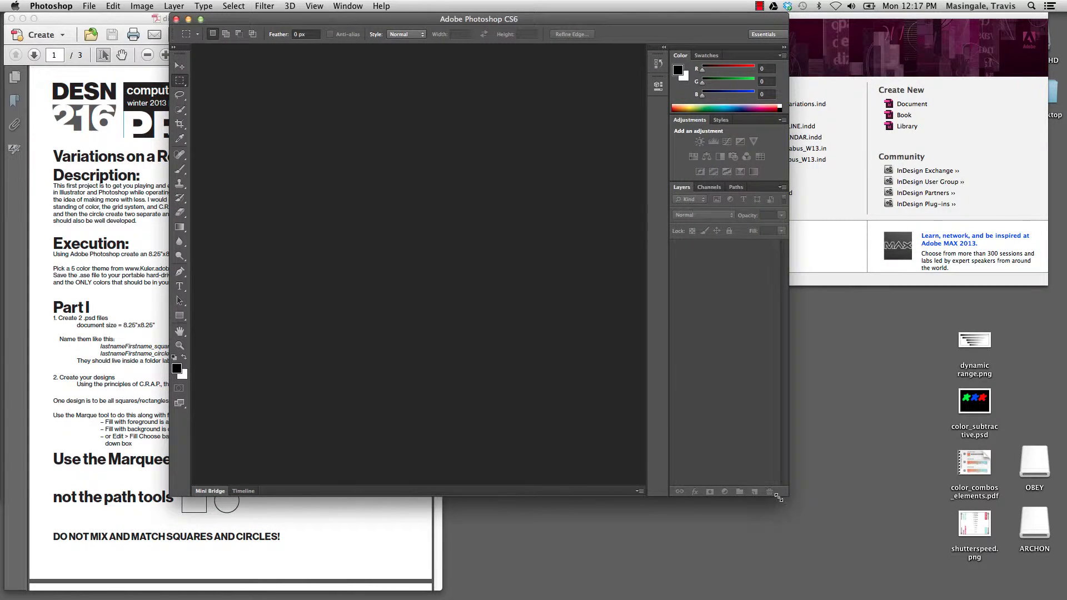
left_click_drag(784, 492, 864, 568)
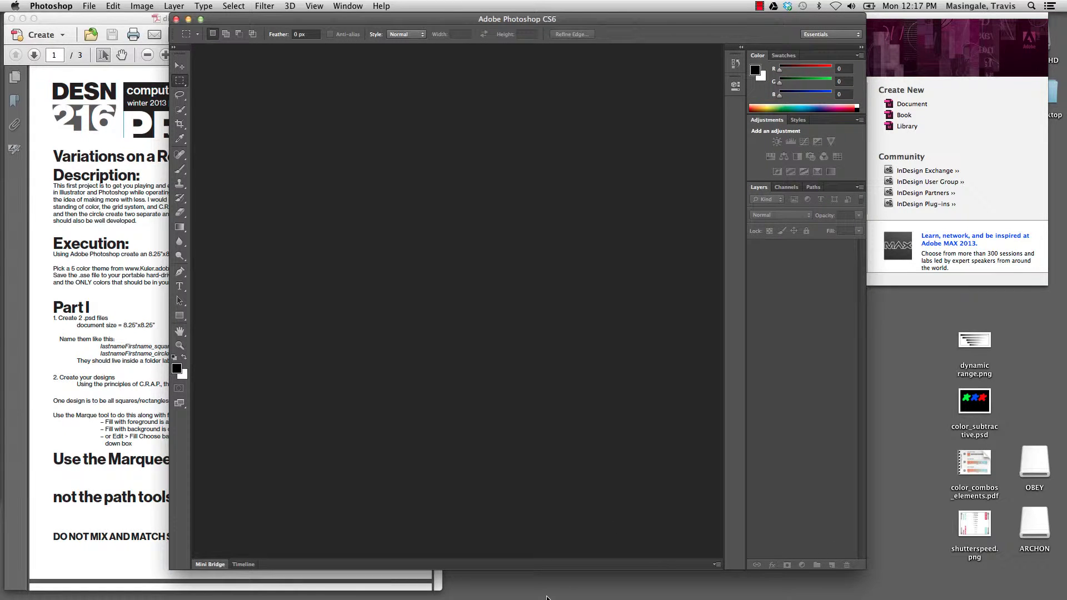
mouse_move(546, 598)
left_click(89, 6)
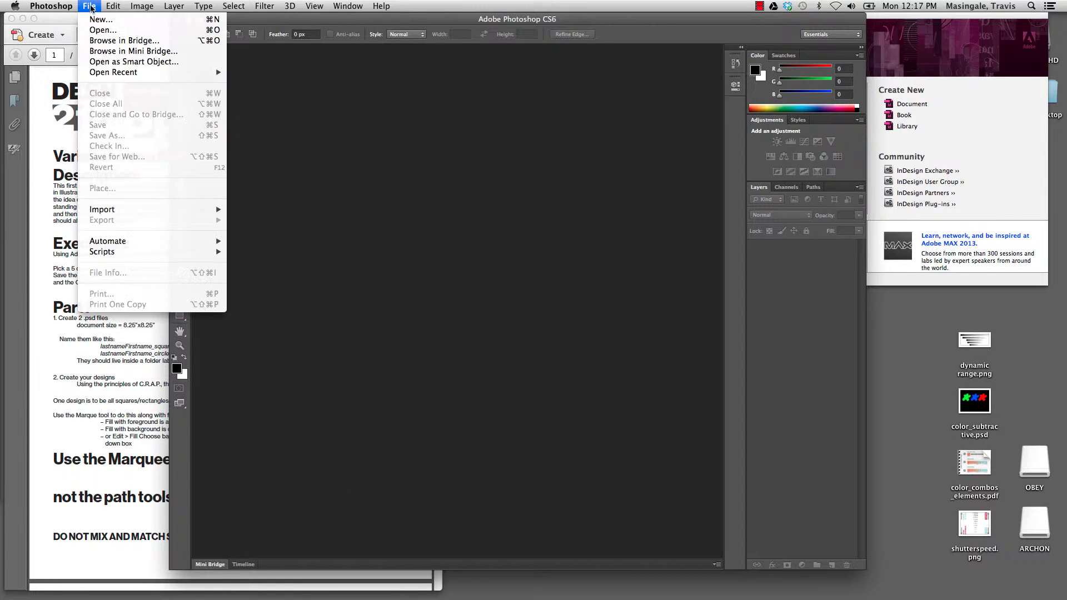
left_click(101, 21)
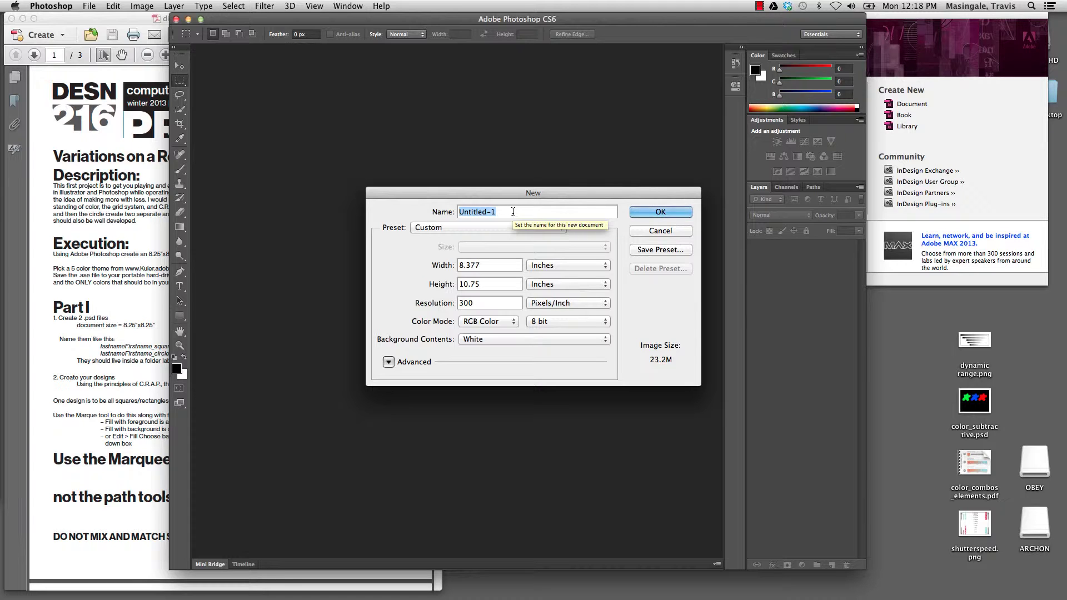
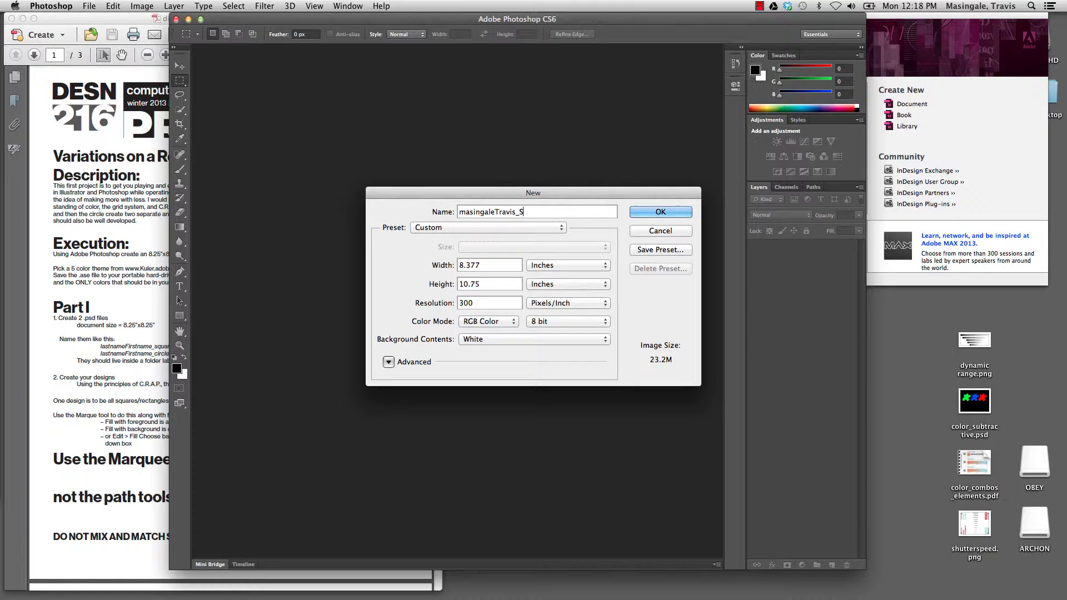
- Set the new document's width and height to 8.25 inches
left_click(552, 271)
left_click(551, 267)
double_click(484, 264)
type("8")
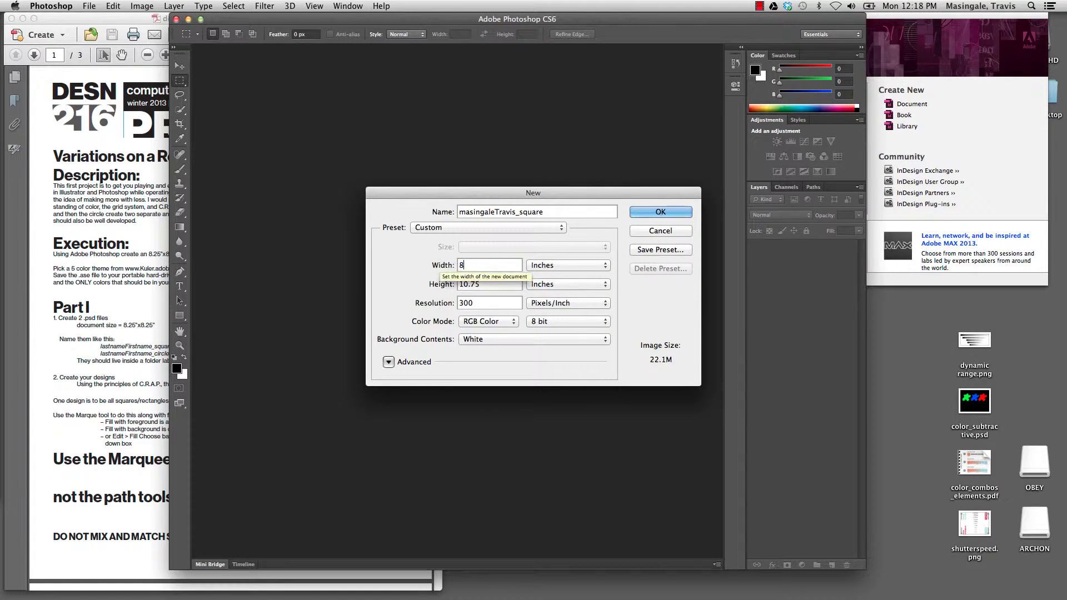
type(".25")
double_click(491, 284)
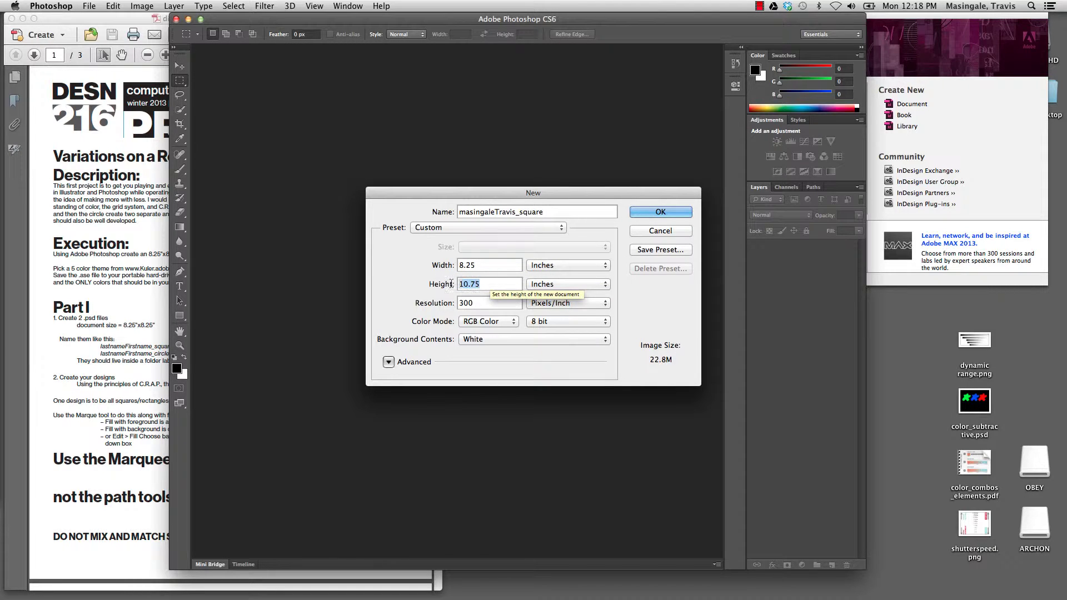
type("8.25")
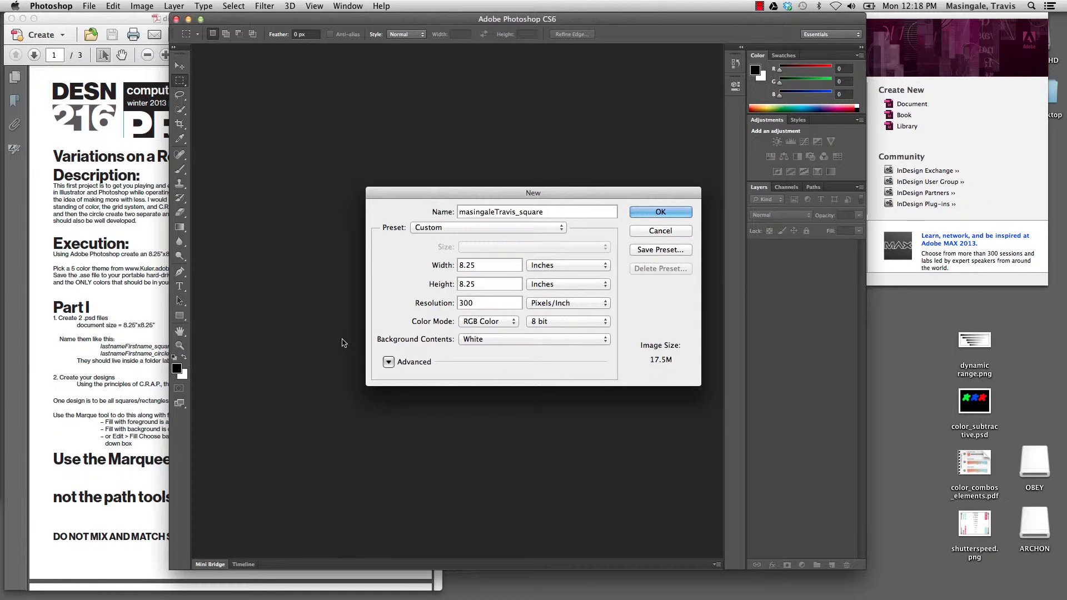
- Check the brief's 72 dpi requirement, set resolution to 72, and create the document
left_click(106, 363)
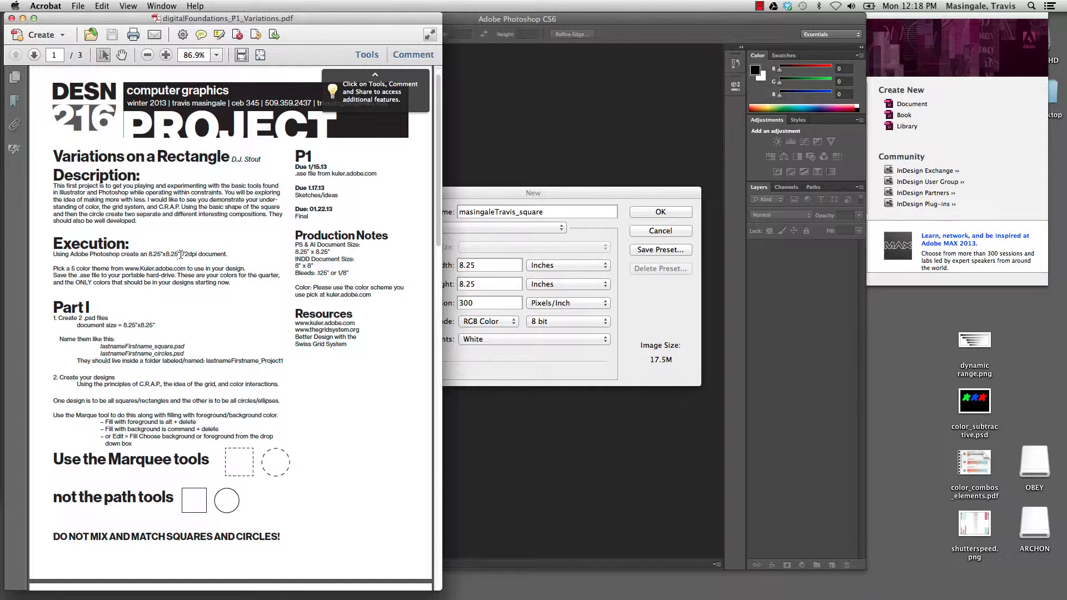
double_click(191, 254)
left_click(553, 368)
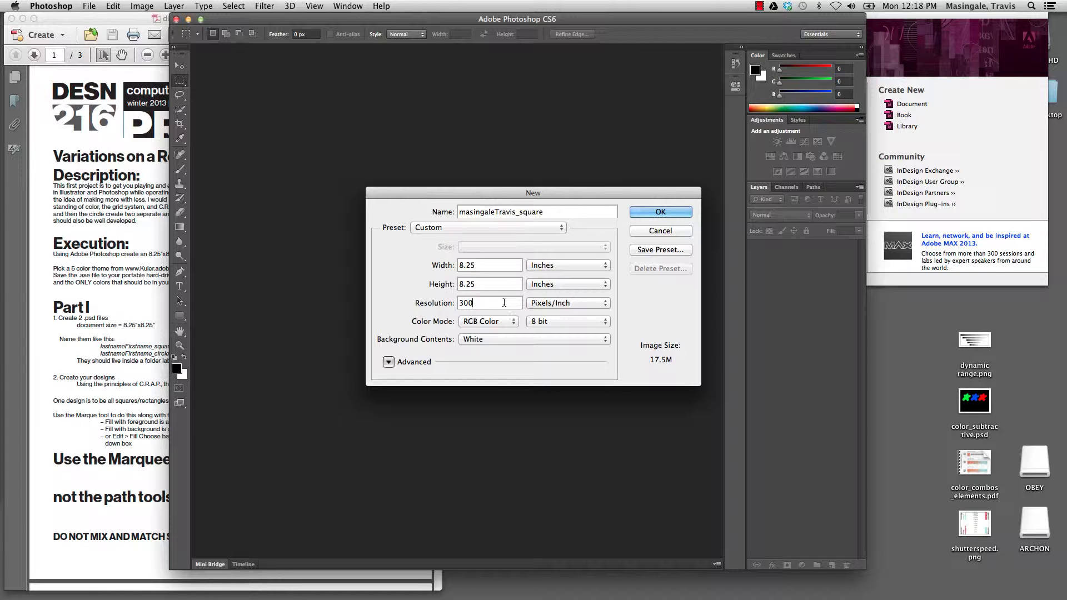
double_click(468, 302)
type("72")
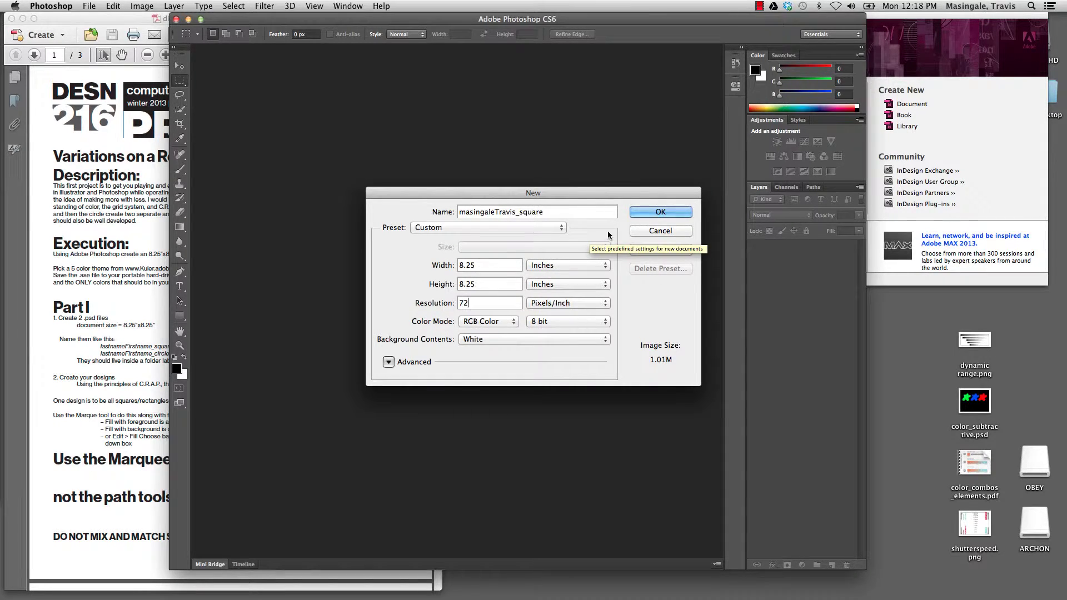
left_click(659, 213)
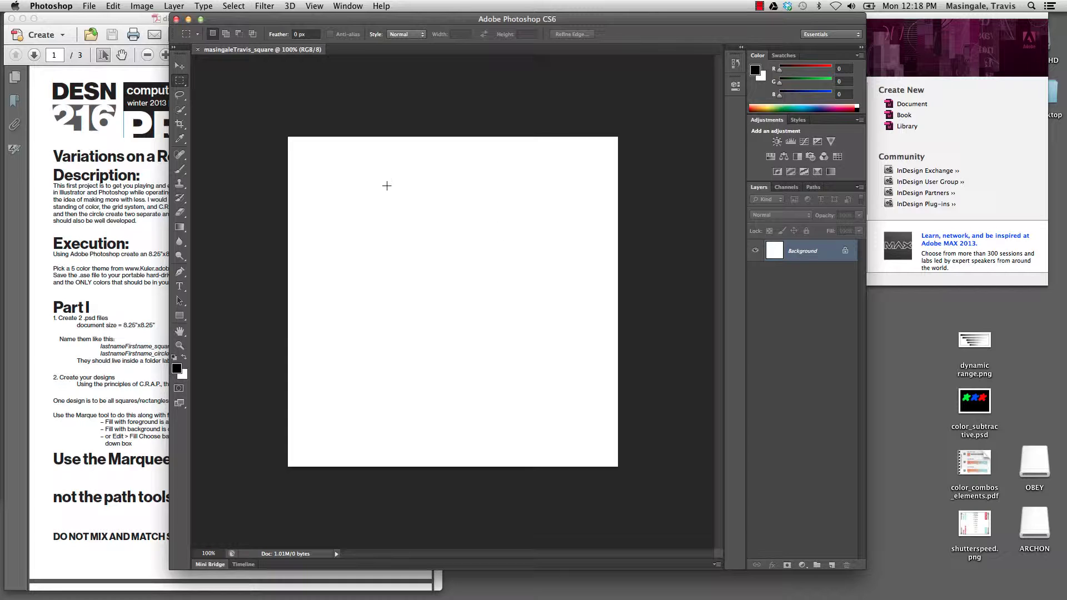
- Save the square document as a Photoshop PSD inside a newly created folder named P1
left_click(87, 6)
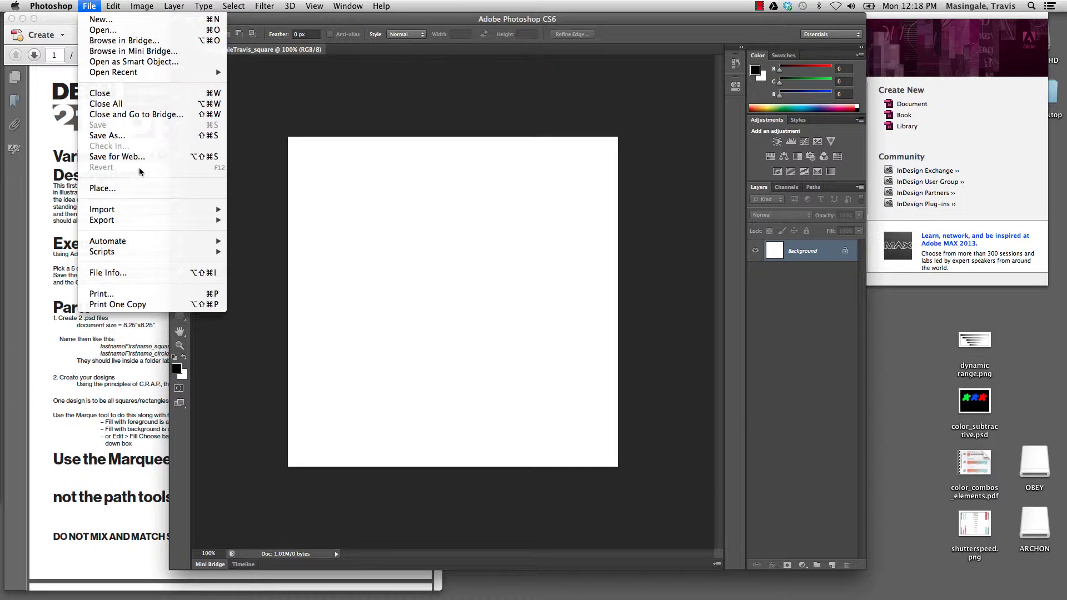
key("Escape")
left_click(89, 5)
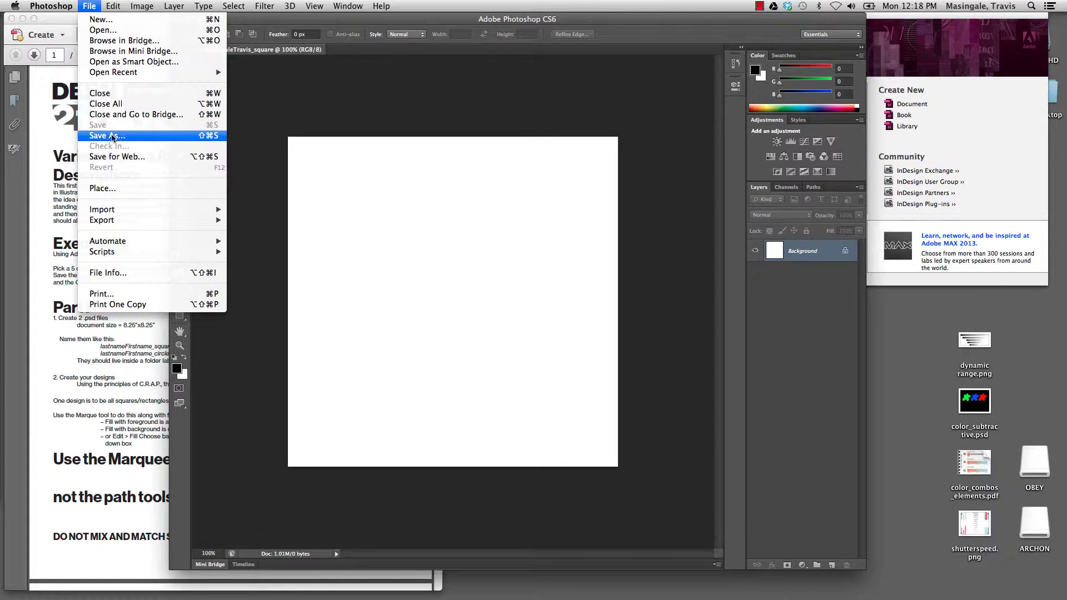
left_click(112, 136)
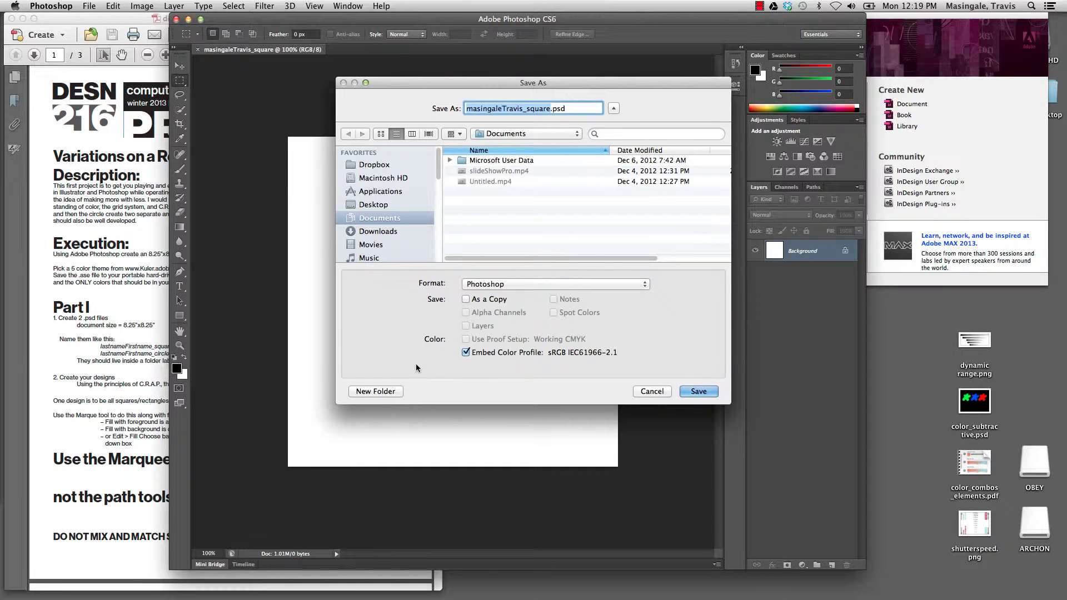
left_click(381, 392)
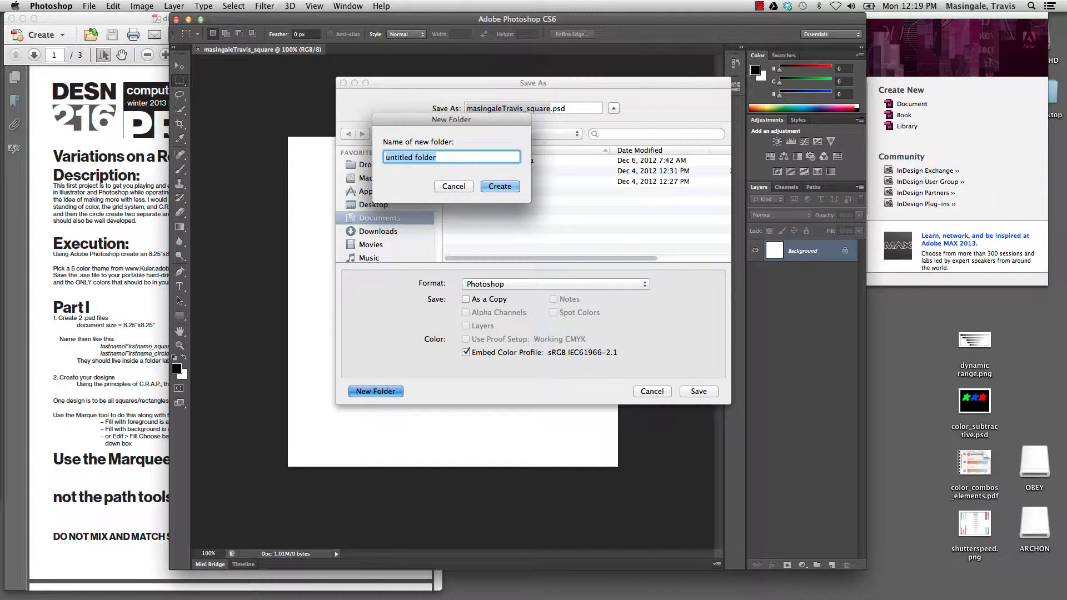
type("P1")
key("Return")
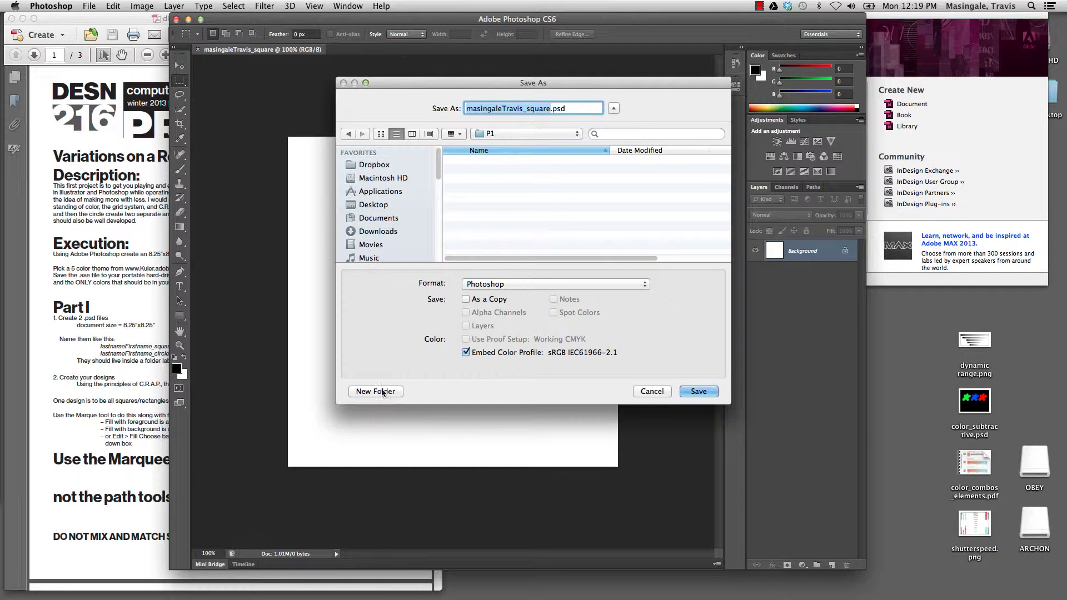
left_click(697, 391)
left_click(86, 6)
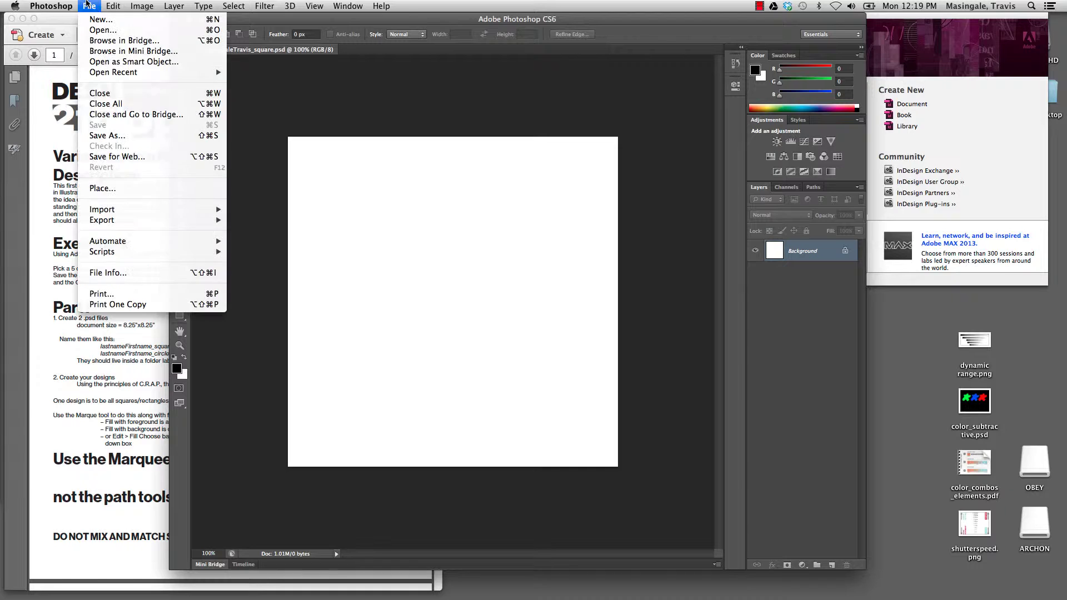
- Create another 8.25-inch document named with the student's name plus '_circles'
left_click(100, 19)
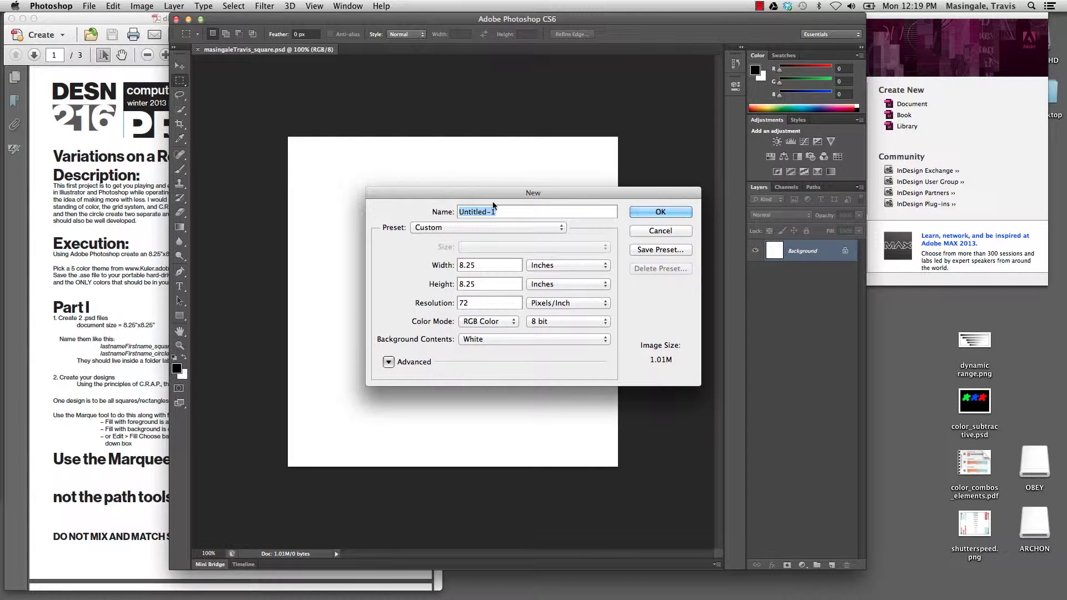
left_click(639, 214)
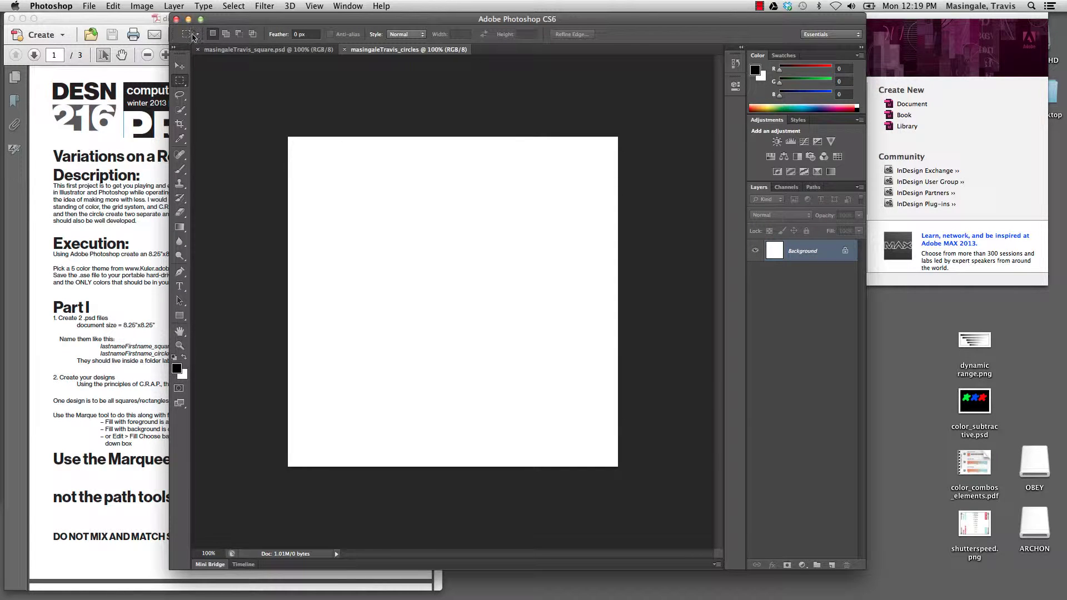
- Save the circles document as a PSD into the P1 folder
left_click(88, 6)
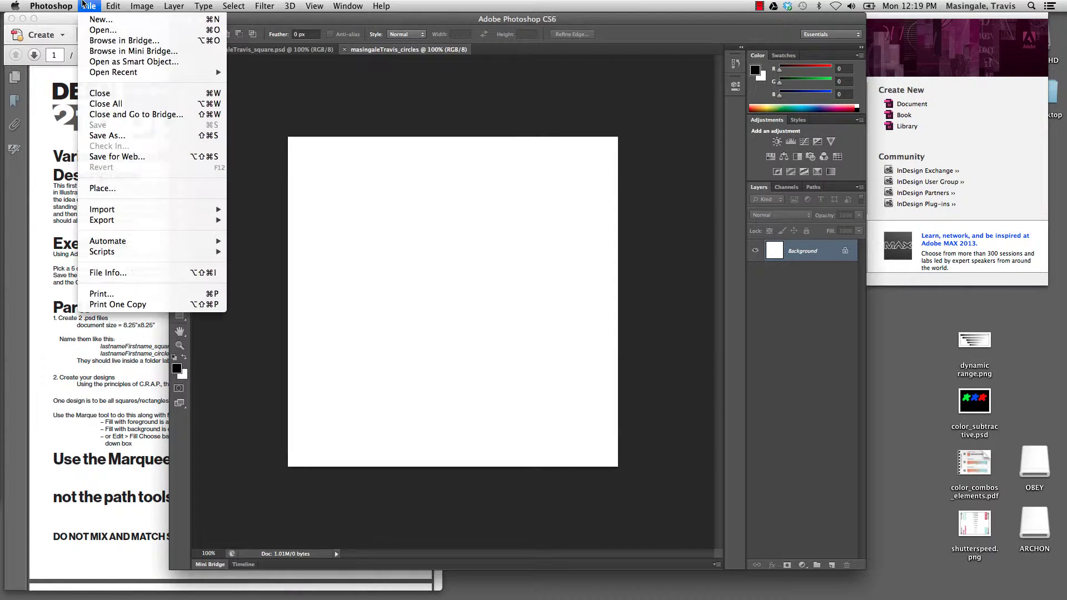
left_click(131, 136)
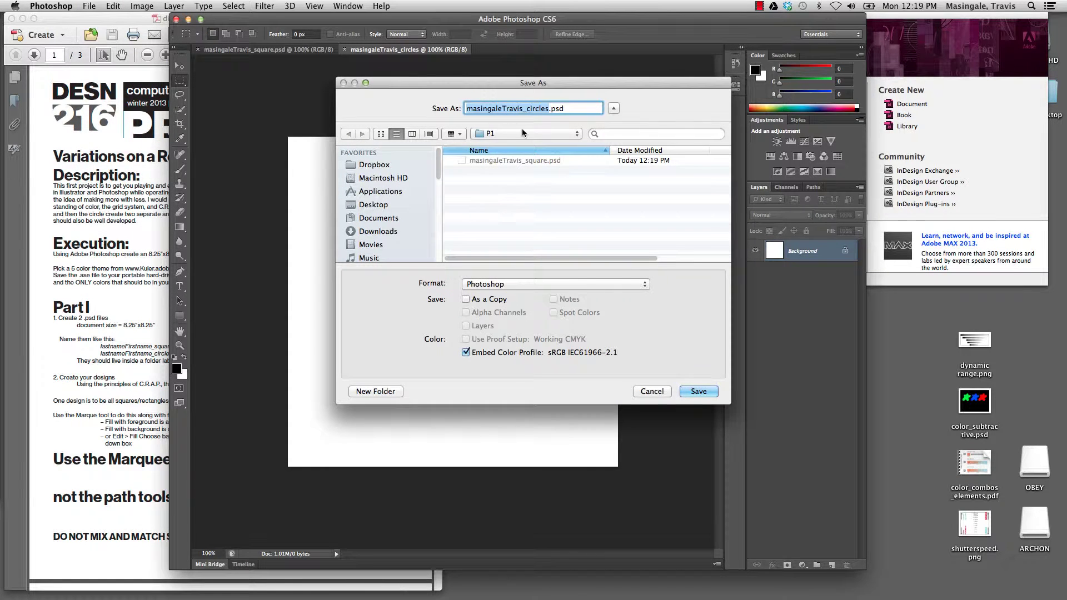
left_click(698, 391)
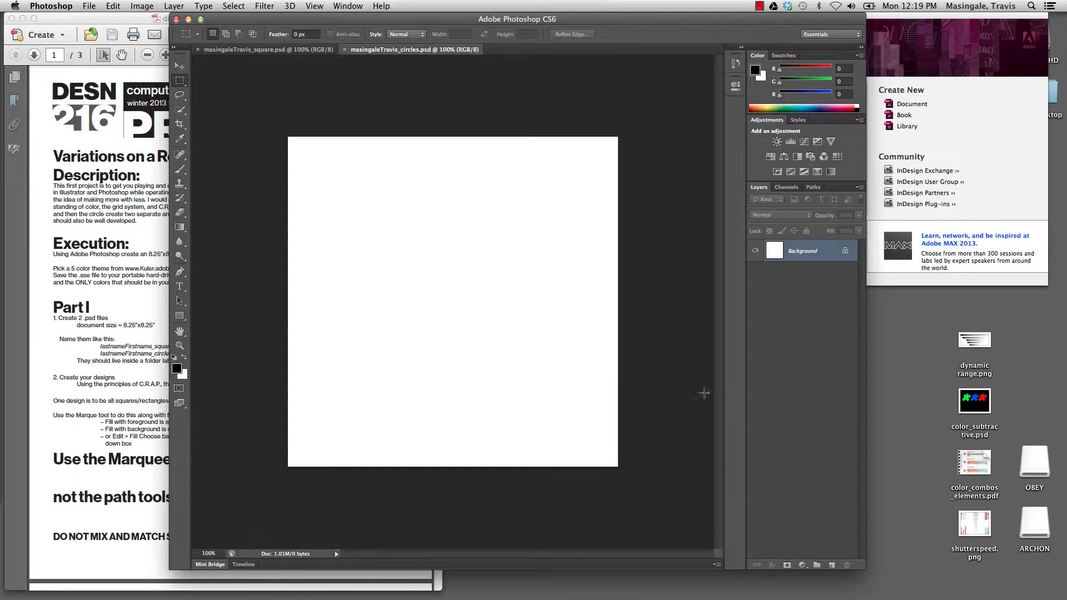
- In the square document, replace Background with a layer named 'named layer' and marquee a tall centre rectangle
left_click(240, 51)
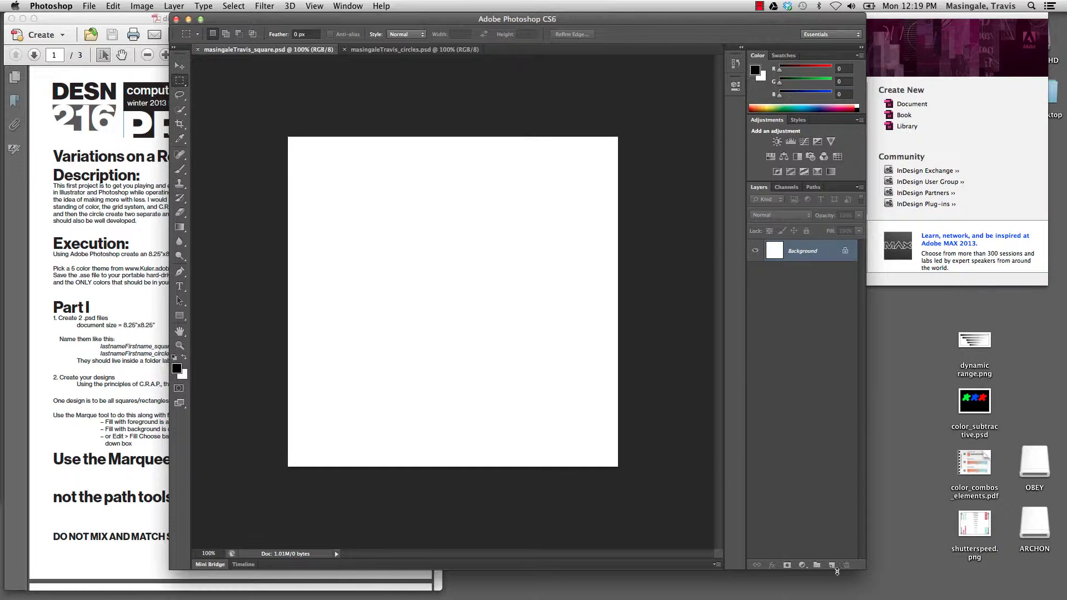
left_click(832, 565)
left_click_drag(814, 273, 846, 564)
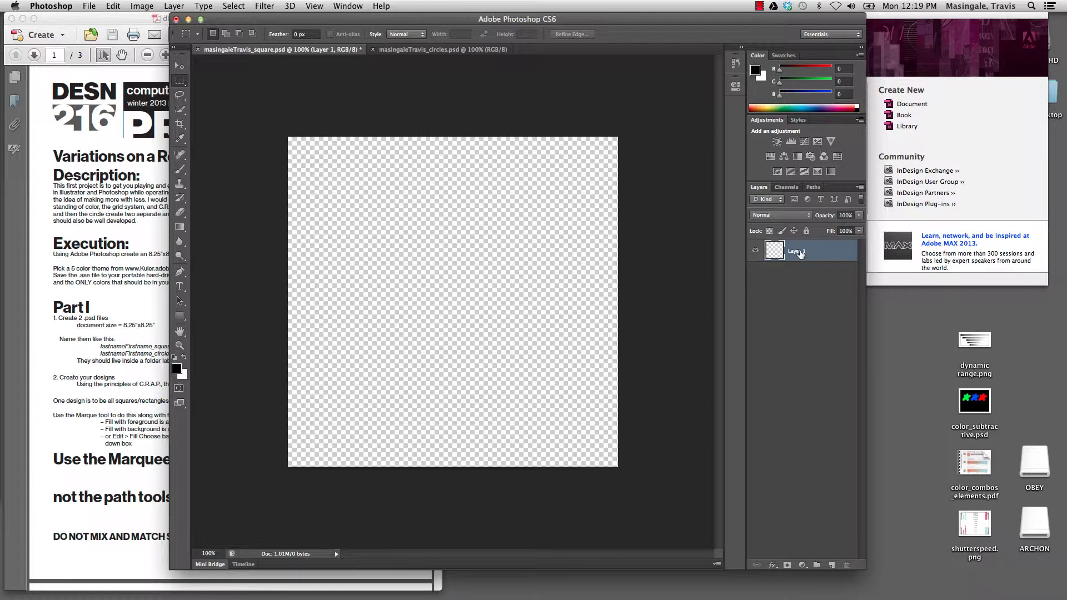
double_click(799, 252)
type("named l")
key("Return")
left_click_drag(426, 174, 515, 370)
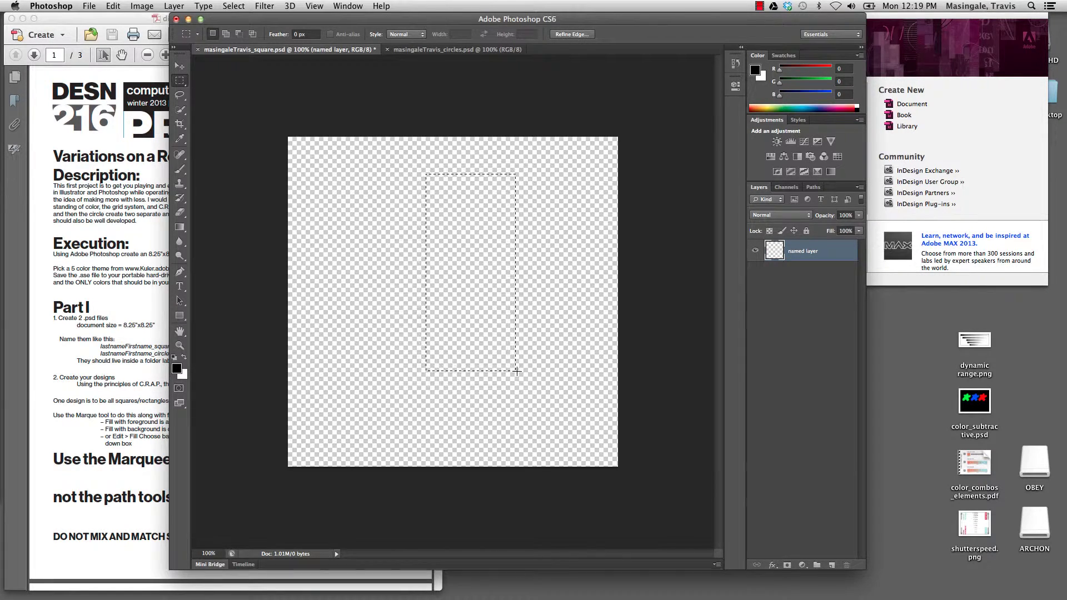
key("alt")
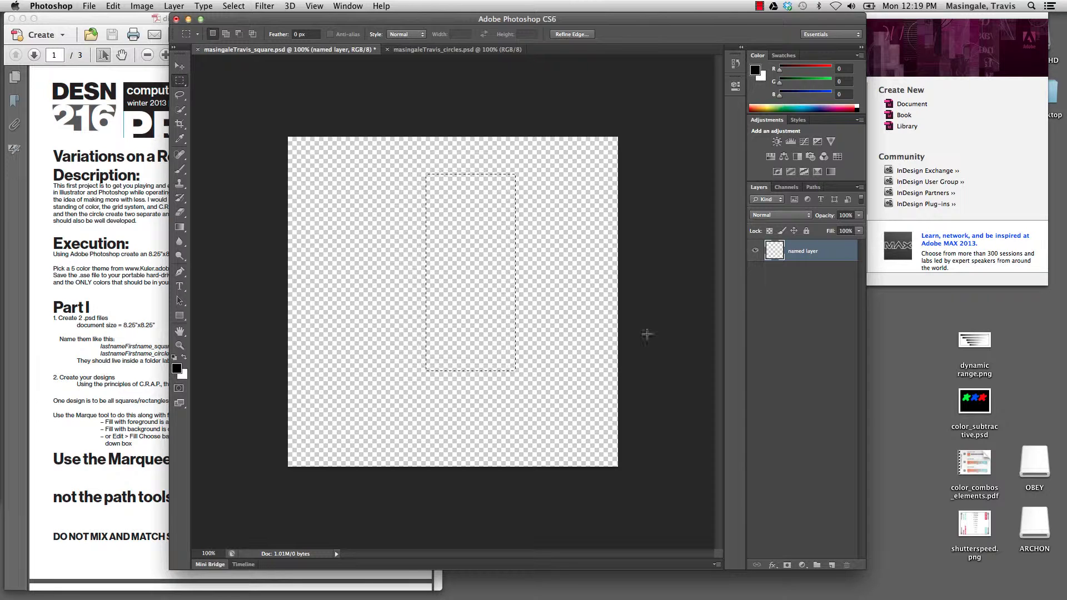
- Fill the tall selection with cyan (0/180/234), deselect, and add a new empty layer
left_click(802, 106)
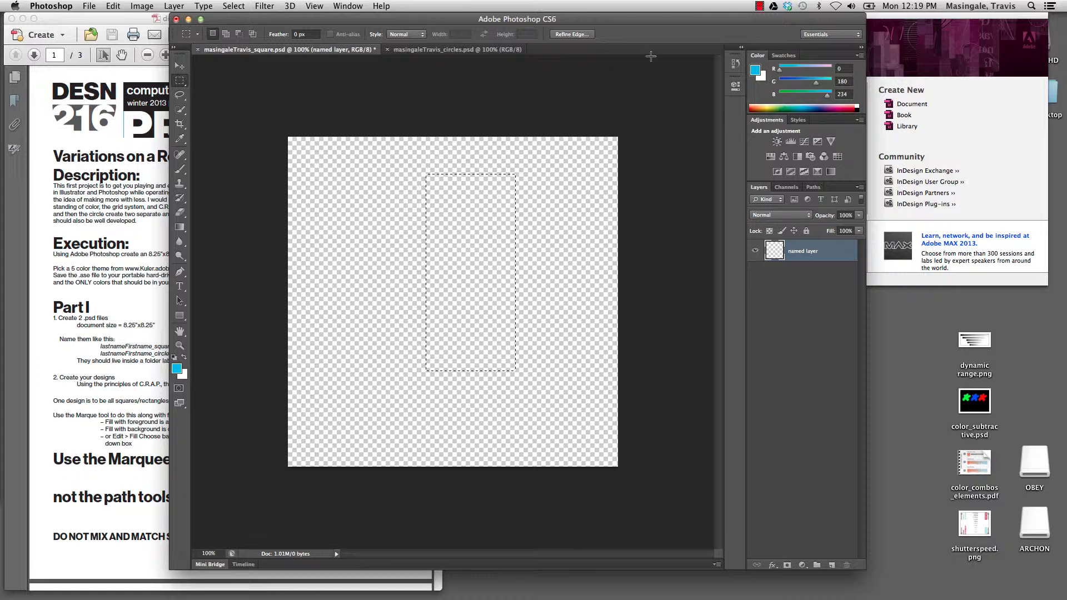
left_click(344, 6)
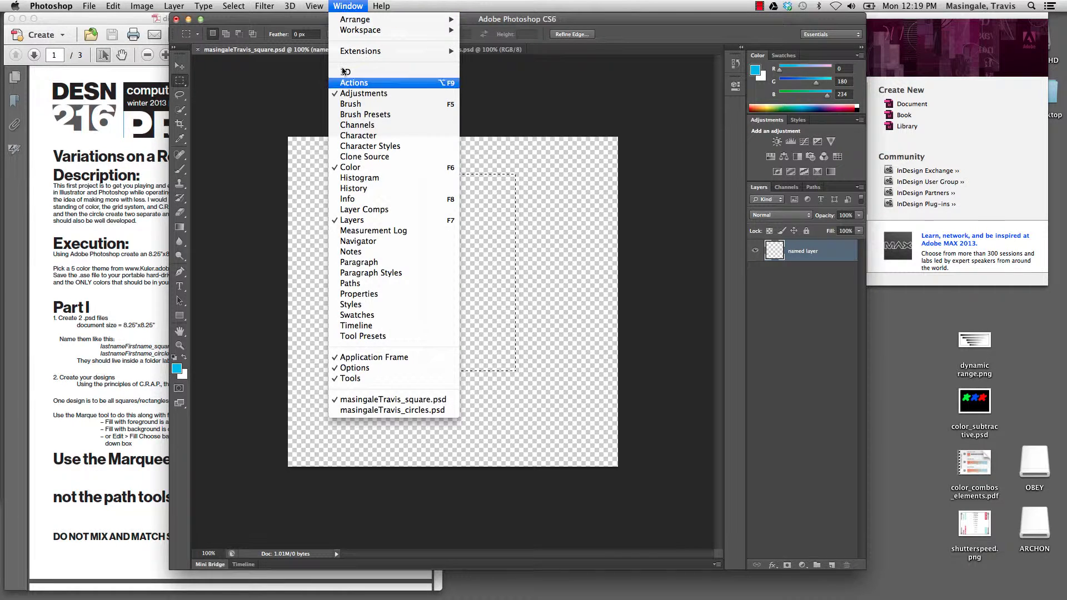
left_click(685, 157)
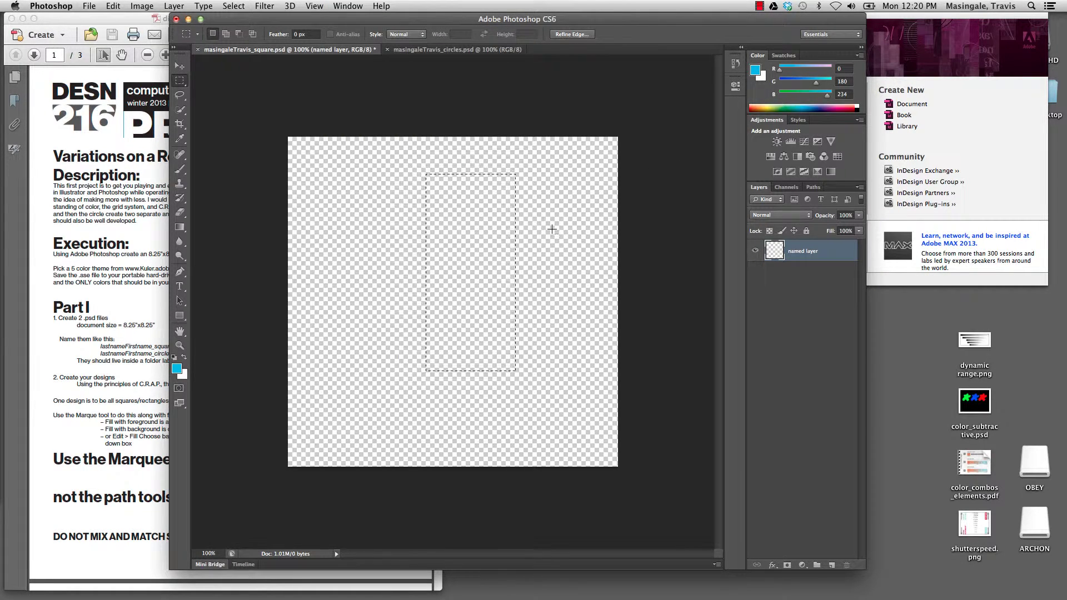
key("alt")
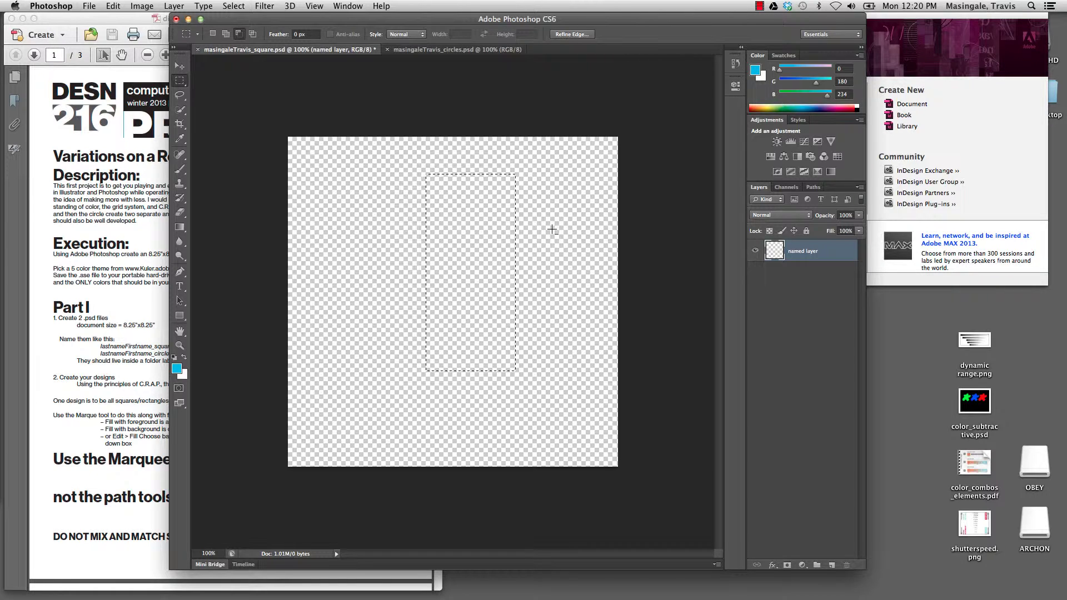
key("alt+BackSpace")
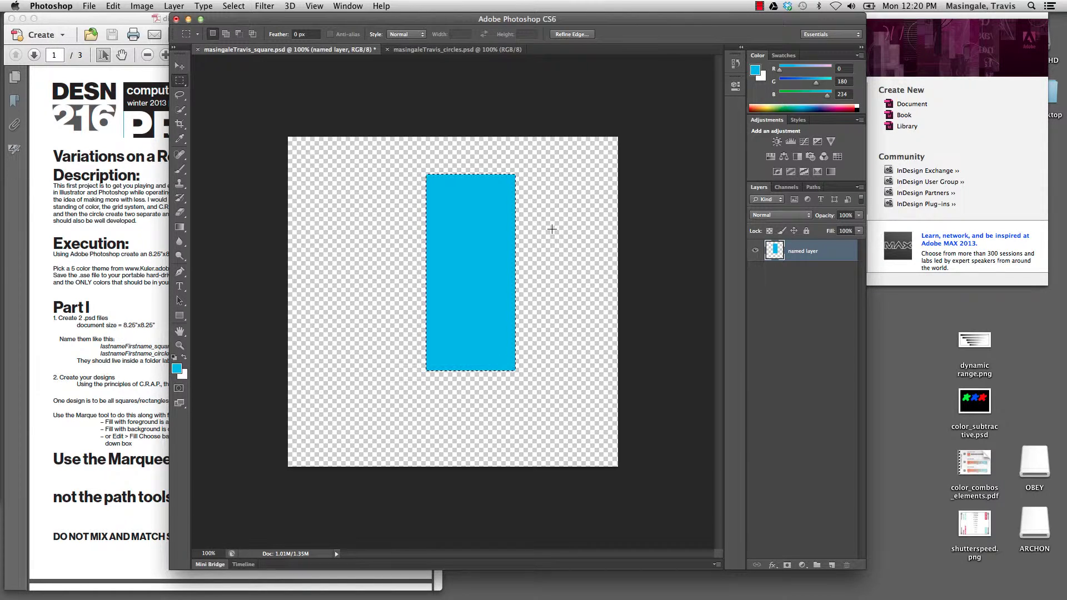
left_click(501, 235)
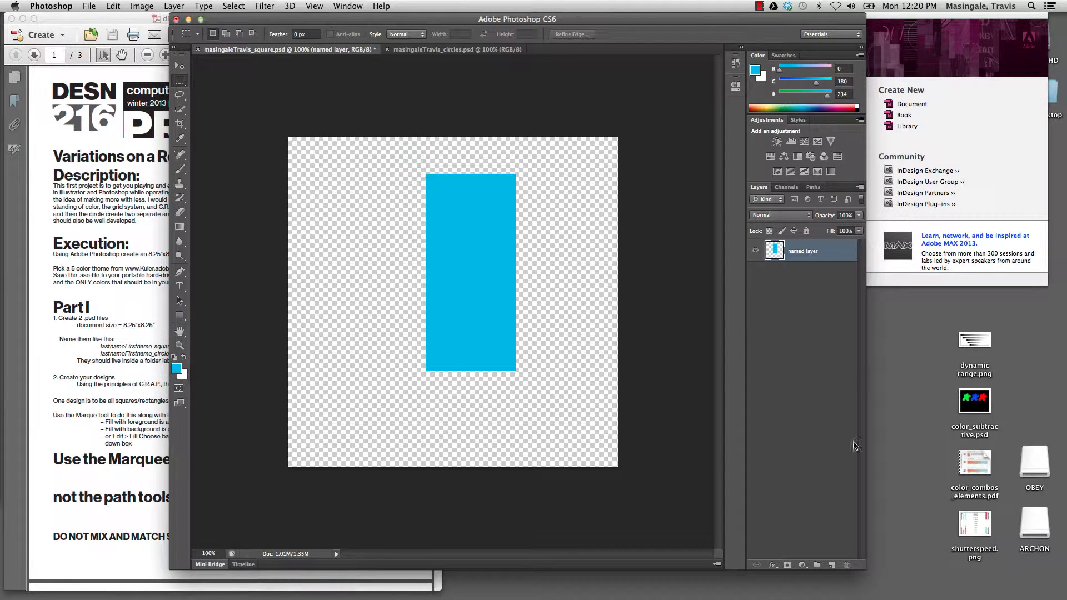
left_click(831, 565)
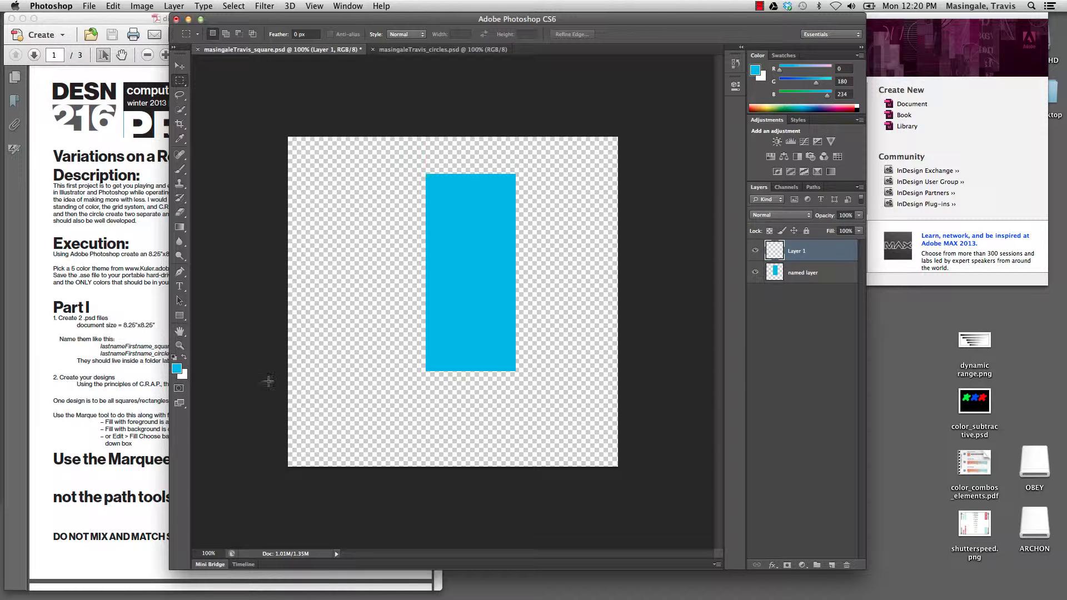
- Set the background colour to purple a613d1 in the Color Picker
left_click(183, 374)
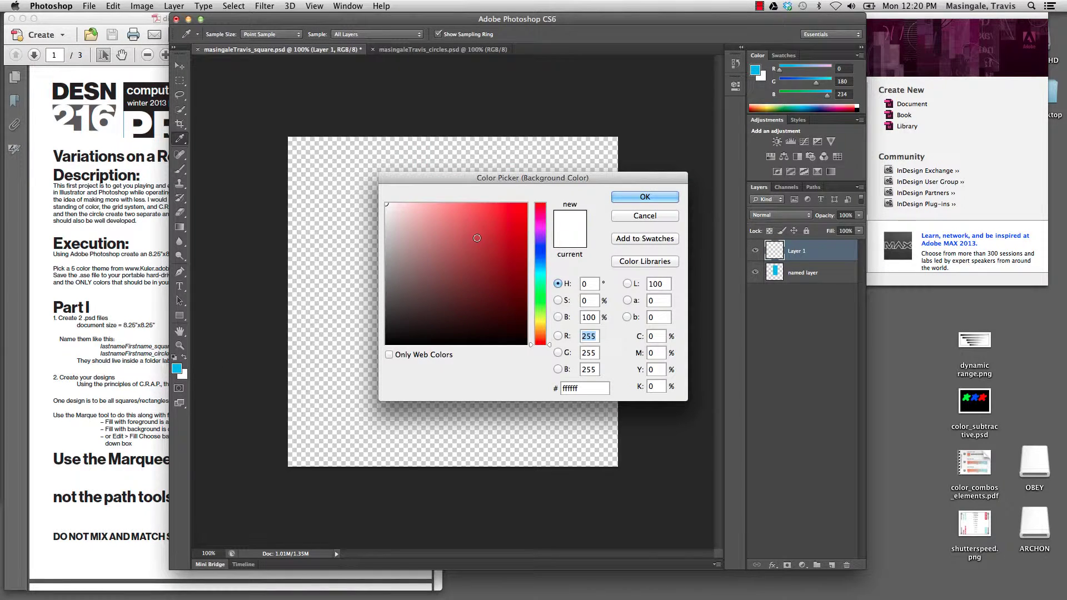
mouse_move(509, 232)
left_mouse_down()
mouse_move(488, 269)
mouse_move(542, 232)
left_mouse_up()
left_click(543, 256)
left_click(514, 228)
left_click(661, 198)
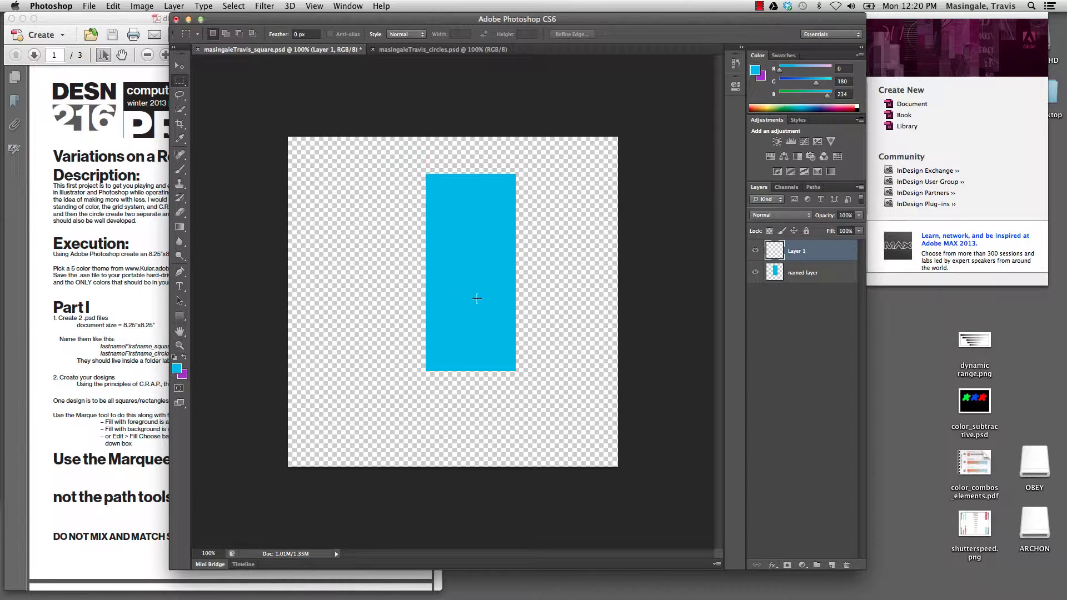
- Draw a wide rectangle across the cyan bar's right side, fill it purple, and deselect
left_click_drag(477, 298, 610, 255)
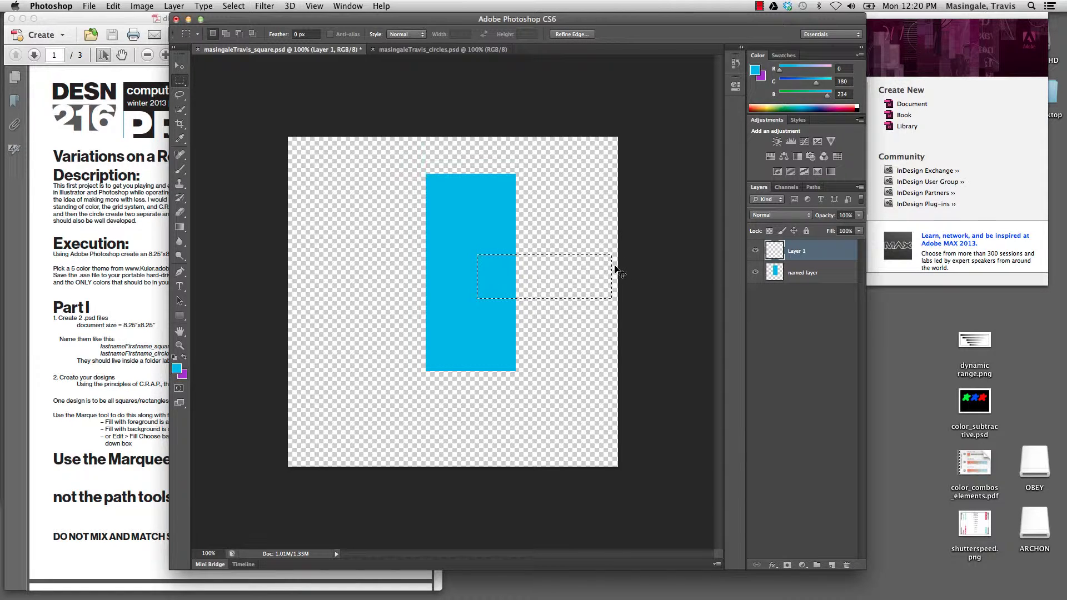
key("super+BackSpace")
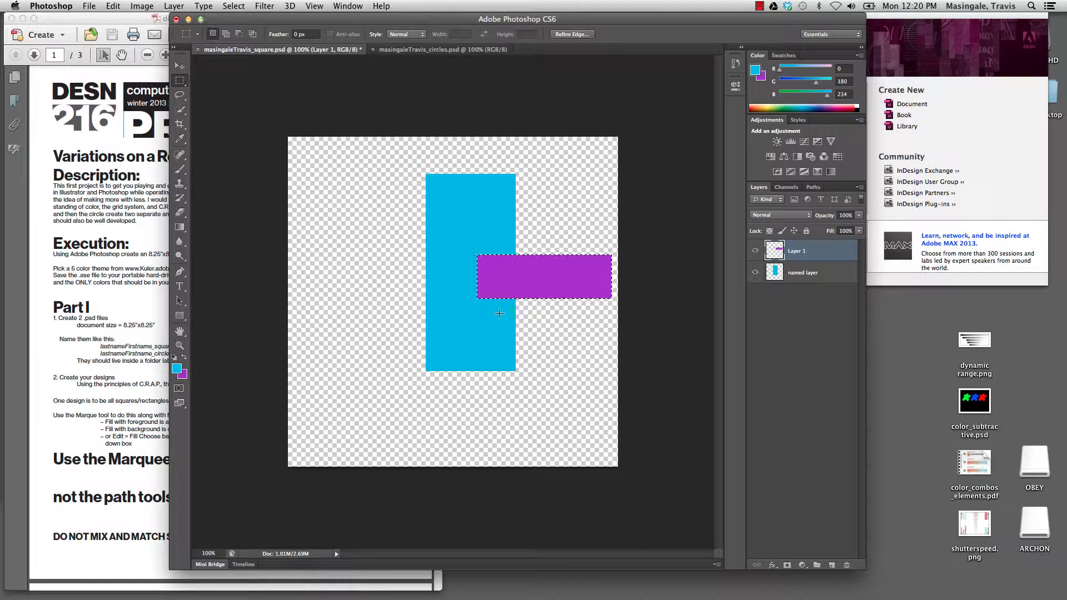
key("super+d")
- Clear the purple bar's selection and zoom in and back out to check the bars
key("z")
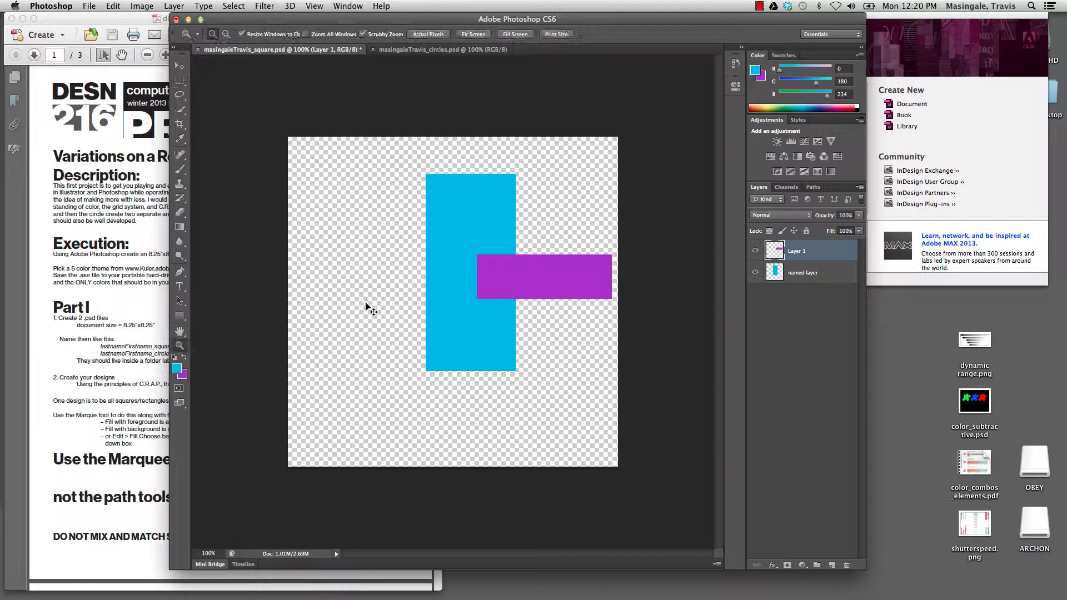
key("super+shift+d")
left_click(234, 6)
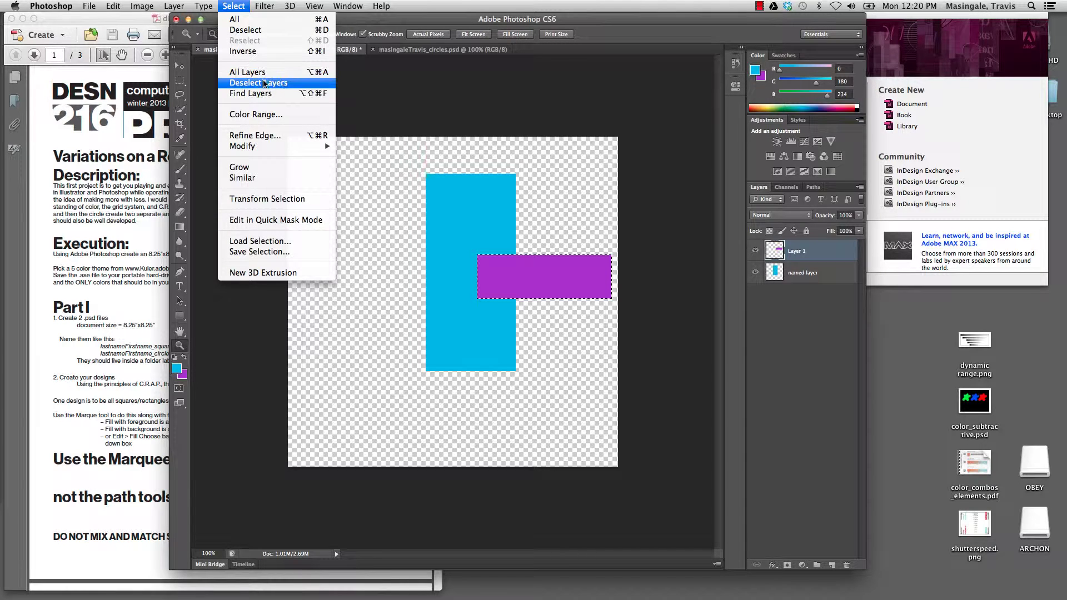
left_click(275, 30)
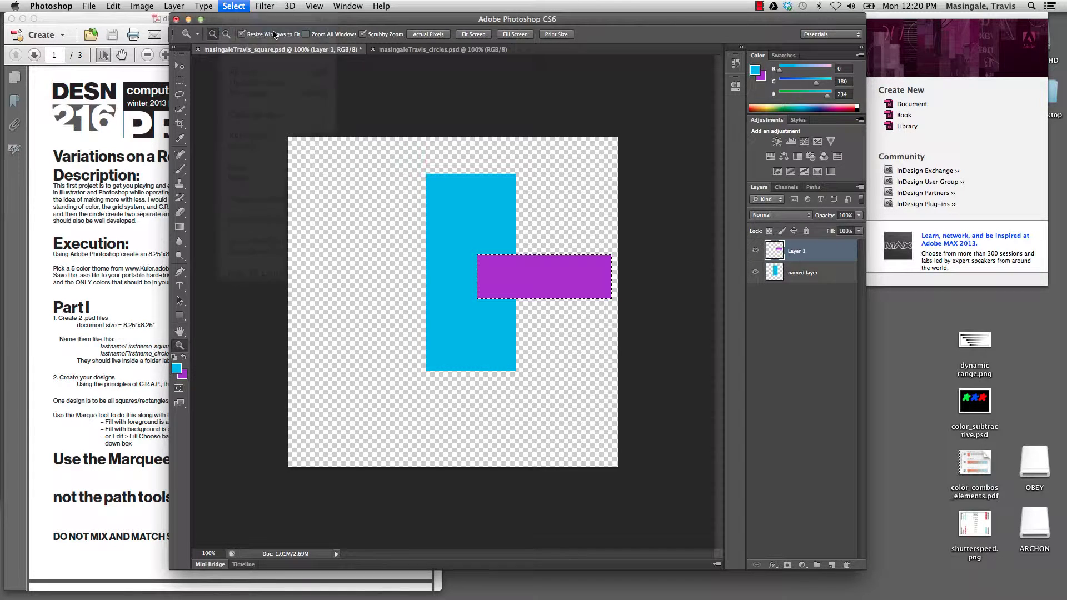
left_click(402, 207)
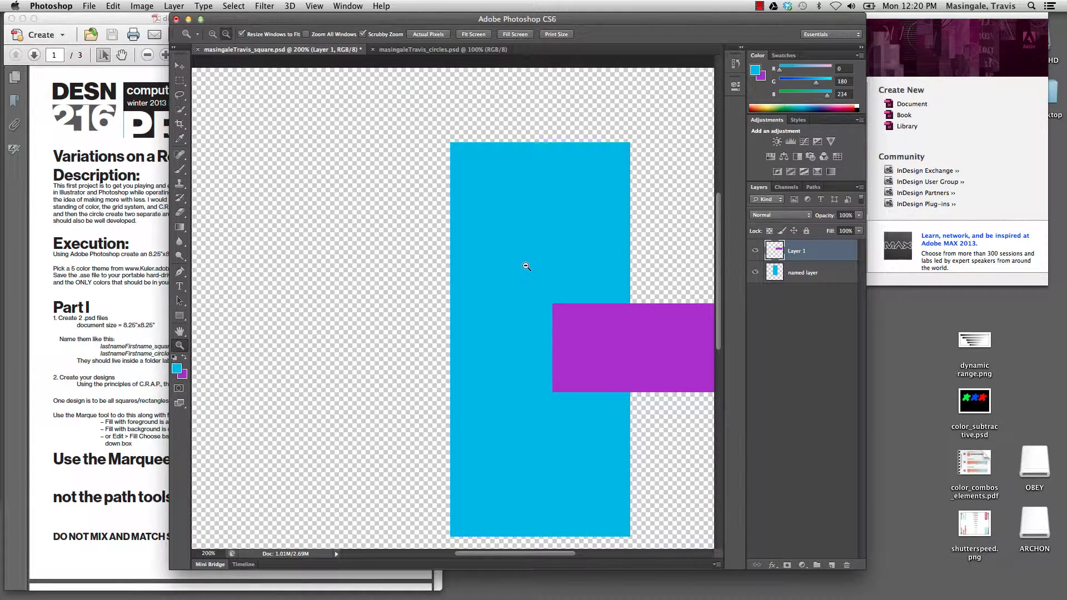
left_click(497, 266, "alt")
- Duplicate the purple bar's layer and move the copy to the upper left across the cyan bar
left_click(179, 66)
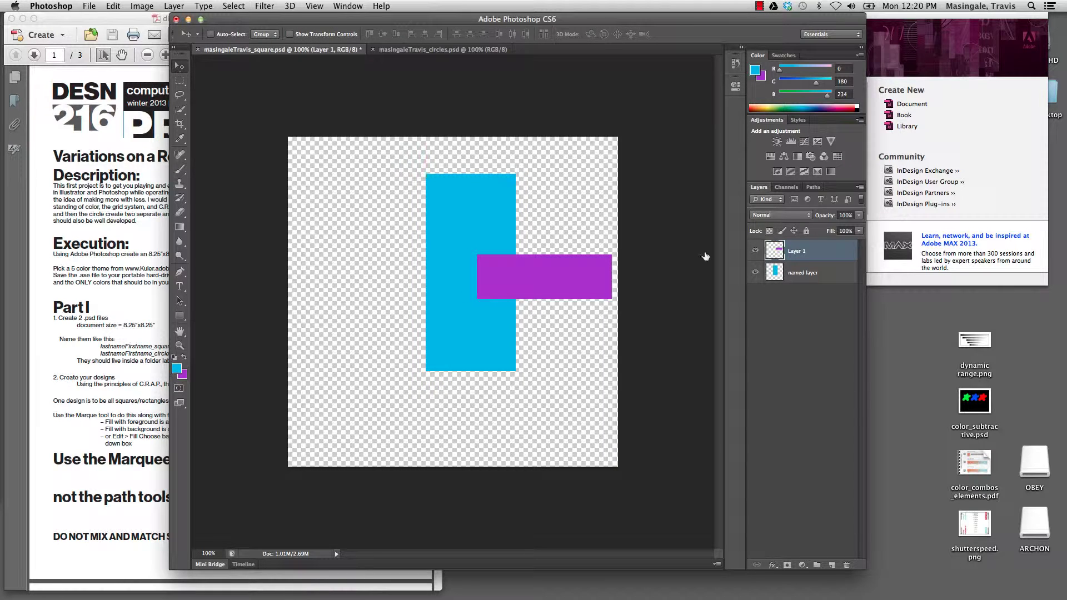
left_click_drag(807, 249, 832, 564)
left_click_drag(559, 286, 418, 224)
left_click_drag(805, 261, 831, 565)
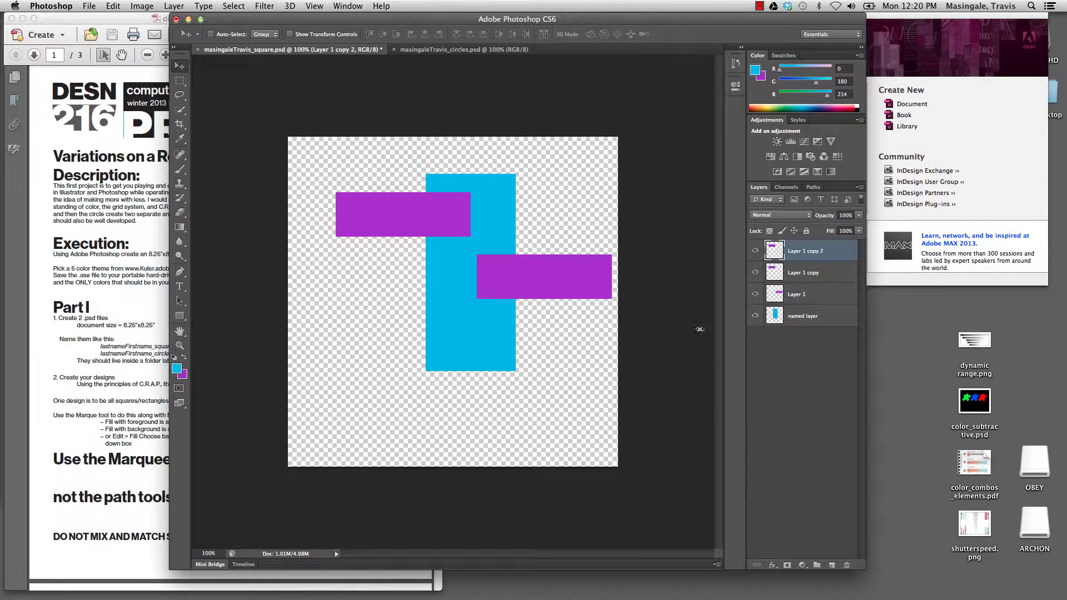
- Place a third purple bar at the lower left and rename its layer 'named layer again'
double_click(801, 252)
left_click(421, 222)
left_click_drag(421, 222, 413, 337)
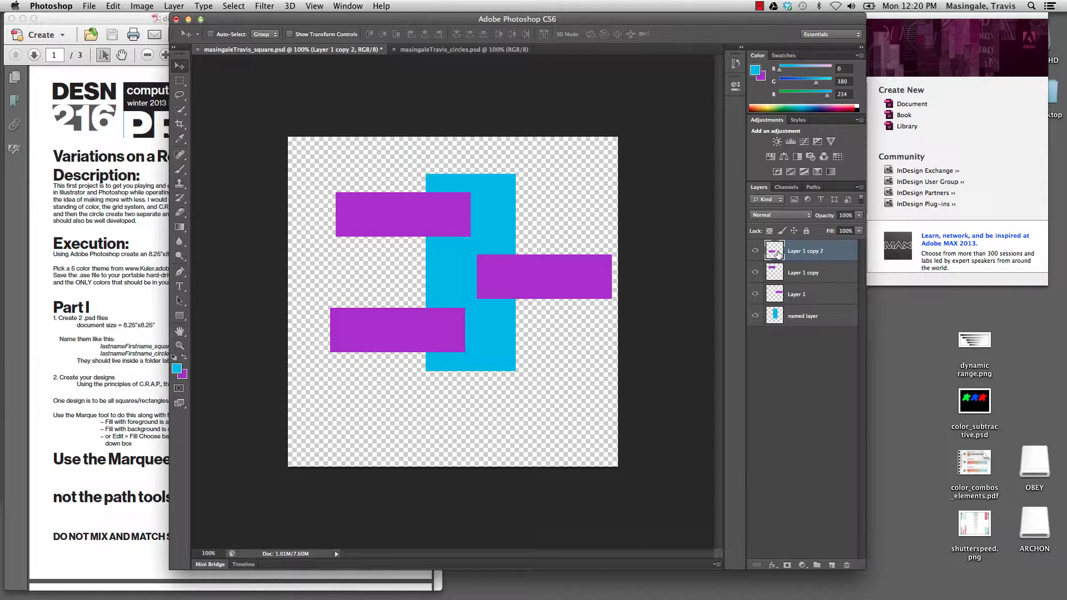
double_click(801, 251)
type("named layer again")
key("Return")
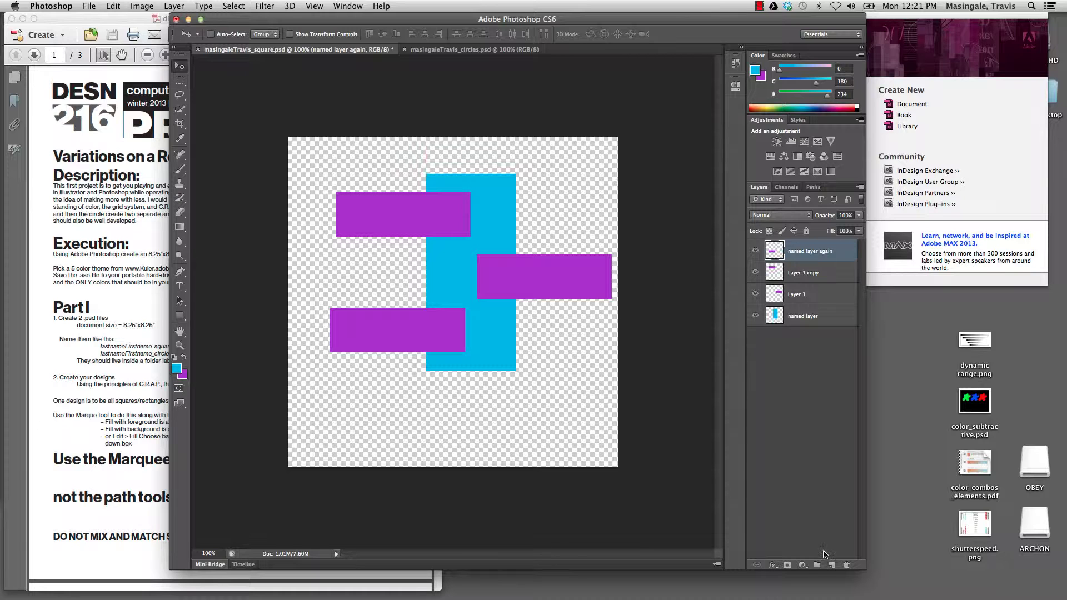
- Add Layer 2 at the bottom of the stack and fill it with yellow (248/237/60)
left_click(832, 565)
left_click_drag(806, 251, 832, 360)
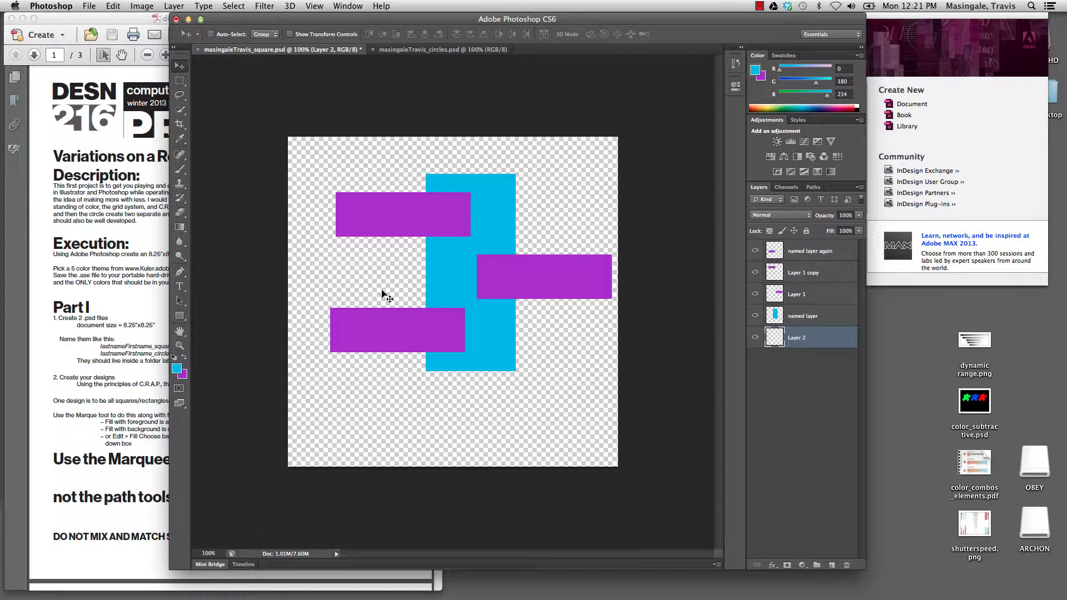
left_click_drag(762, 106, 771, 103)
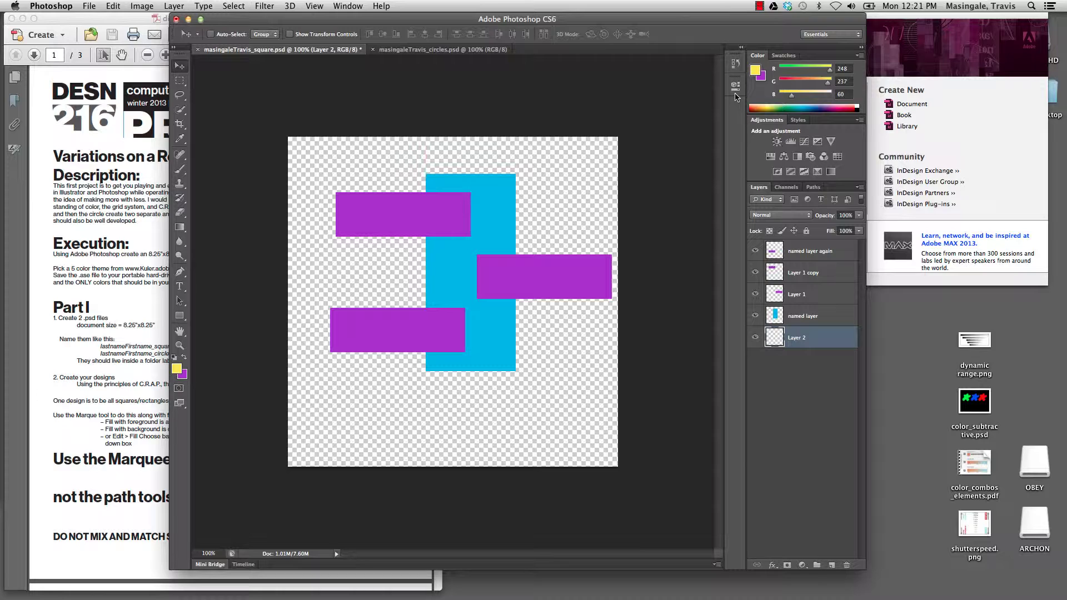
key("alt+BackSpace")
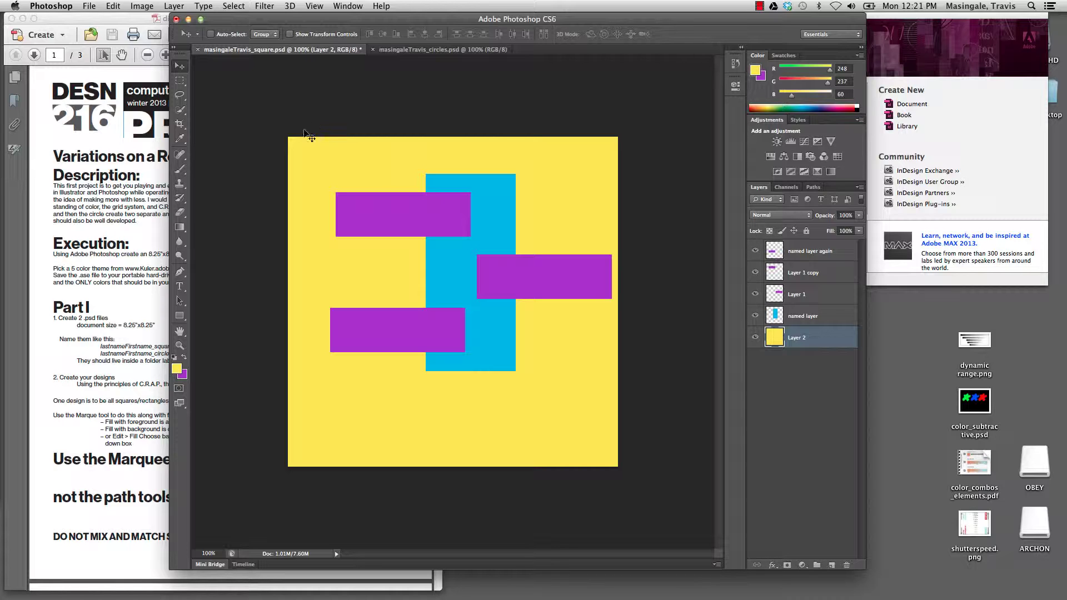
left_click(91, 6)
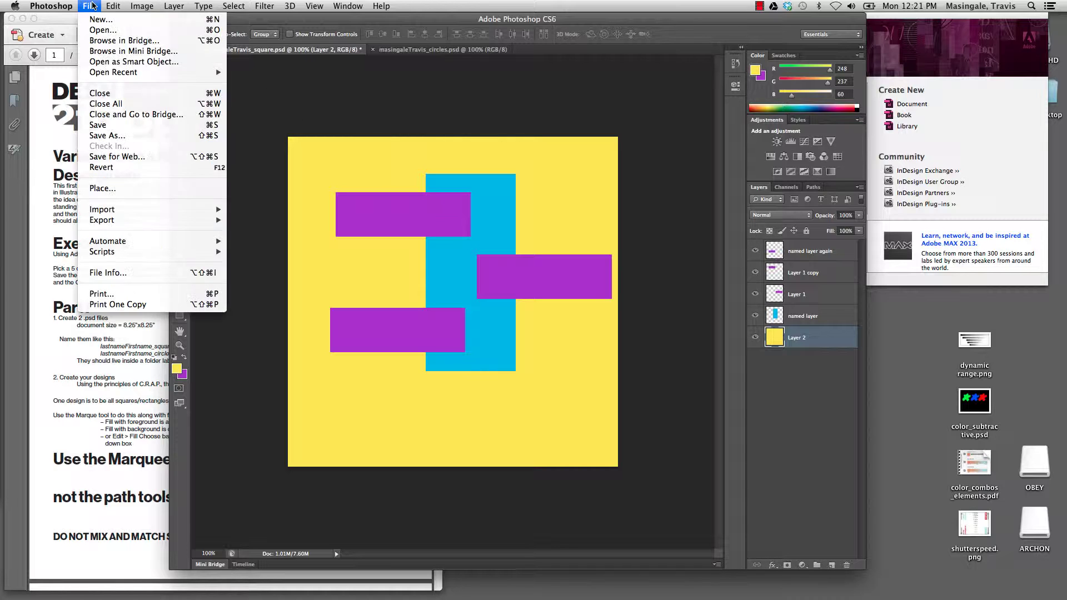
- Save the layered square design as a PSD with Maximize Compatibility kept on
left_click(140, 125)
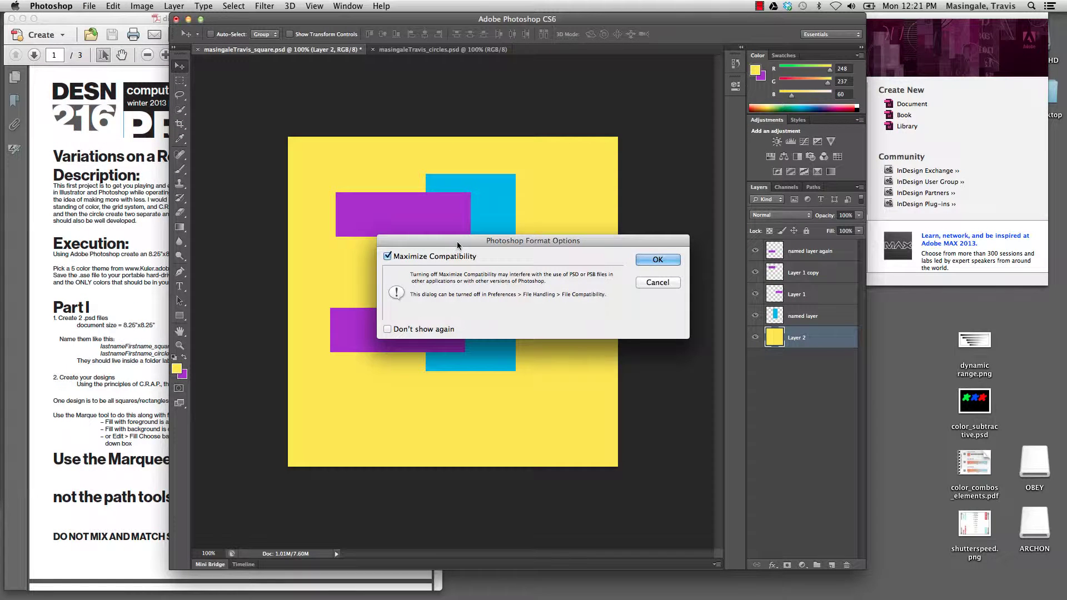
left_click(667, 260)
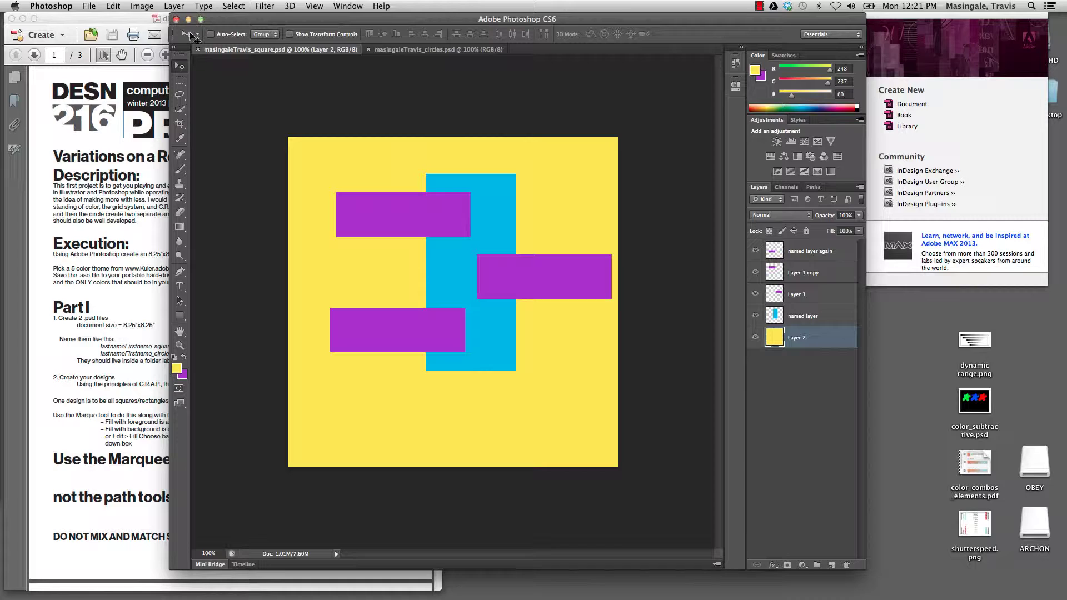
mouse_move(599, 586)
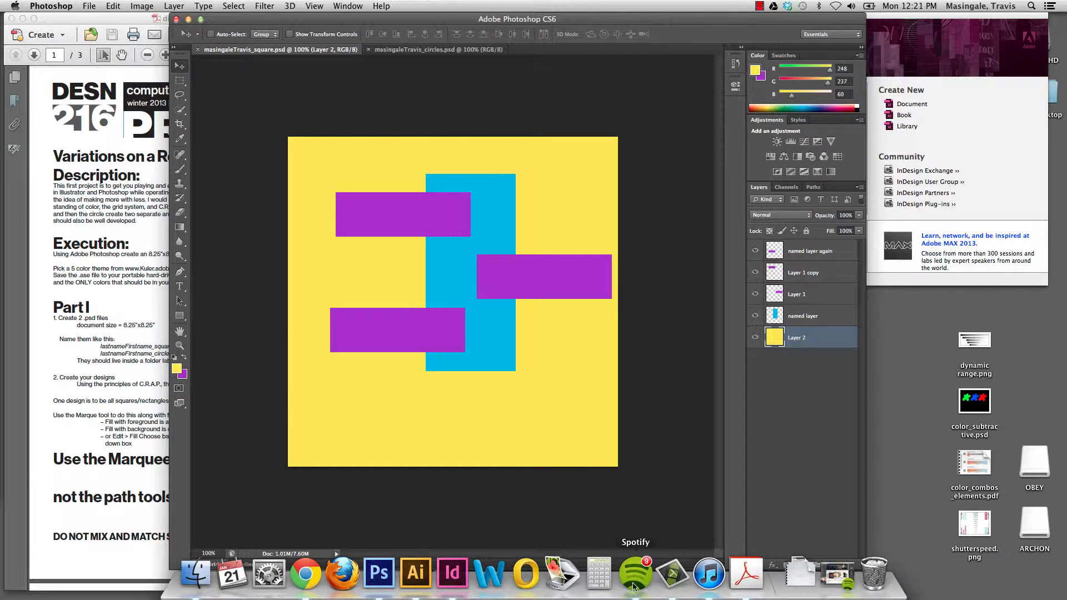